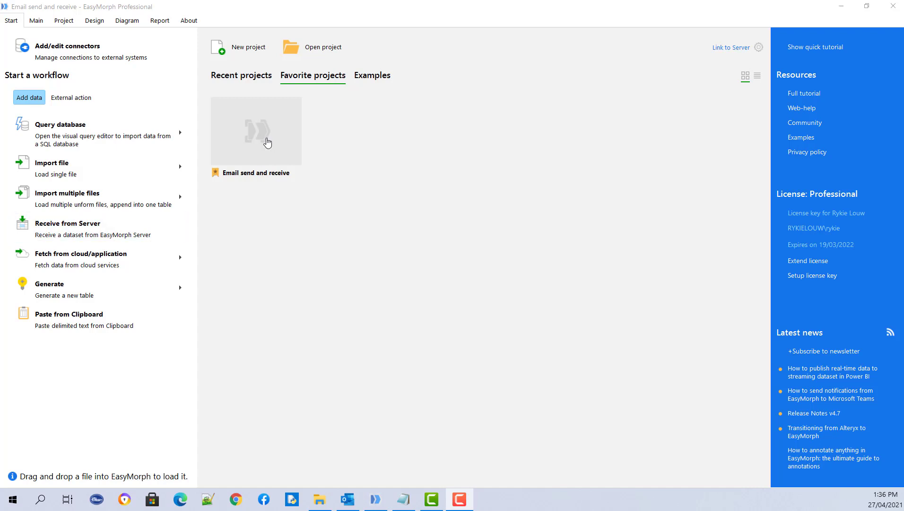
Step: Open the Email send and receive project and read its enlarged overview notes on setup and process steps
left_click(257, 138)
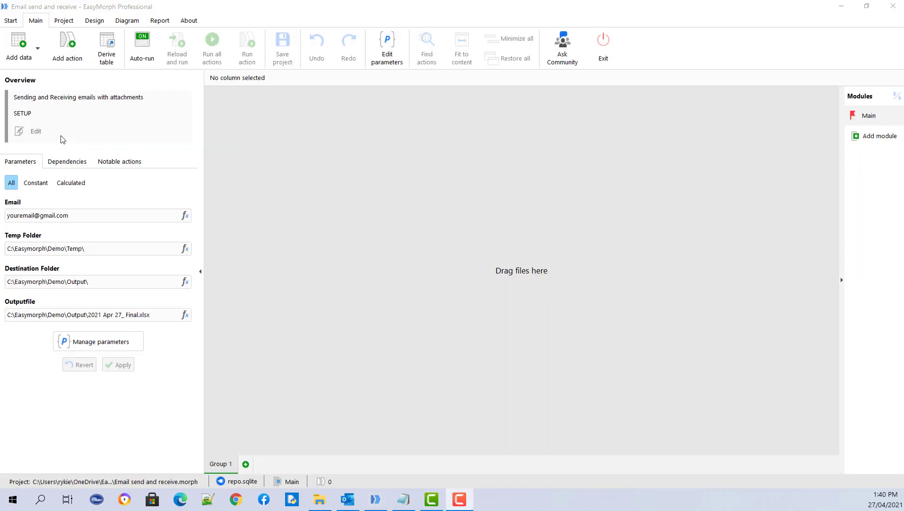
left_click(36, 133)
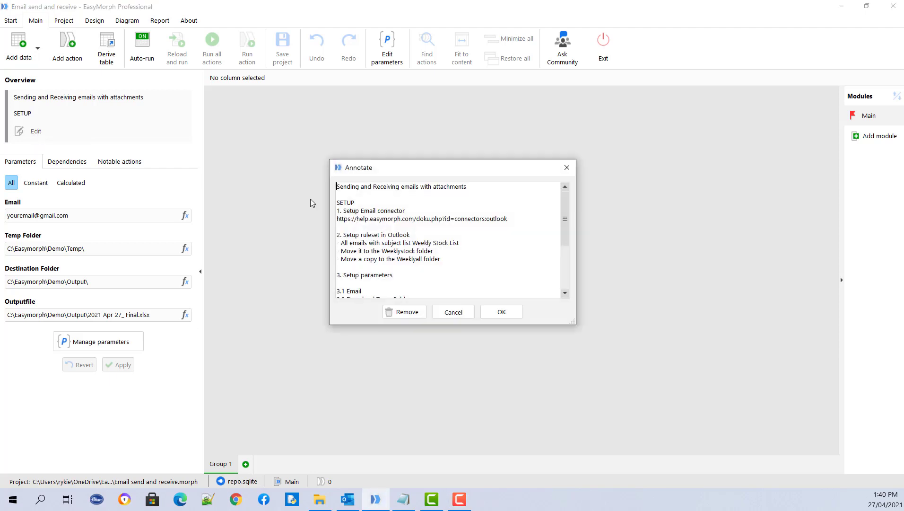
left_click_drag(575, 326, 643, 453)
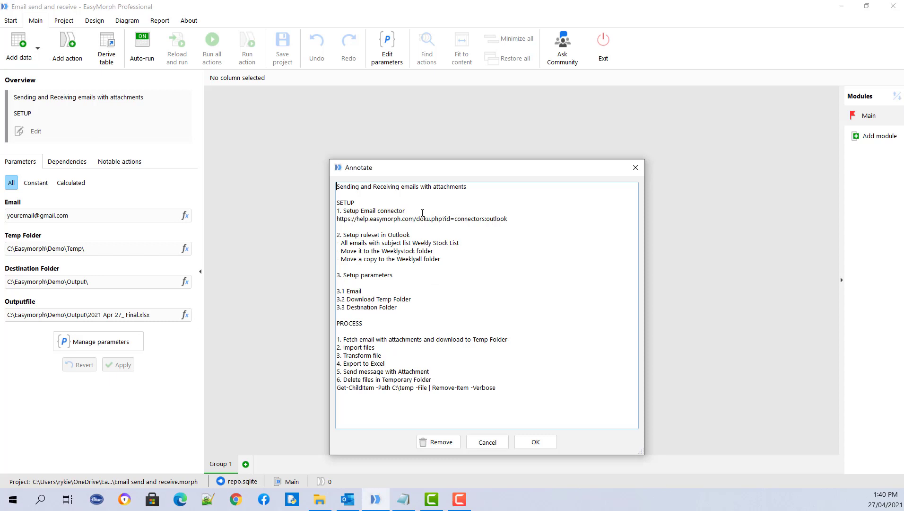
left_click(540, 442)
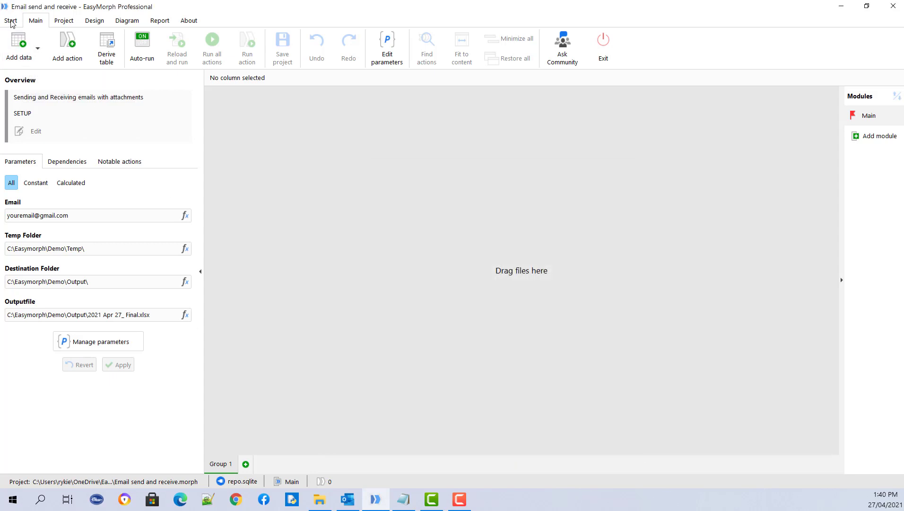
Step: Create a new Email Server connector named 'Email Service' in the Connector Manager
left_click(11, 20)
left_click(74, 58)
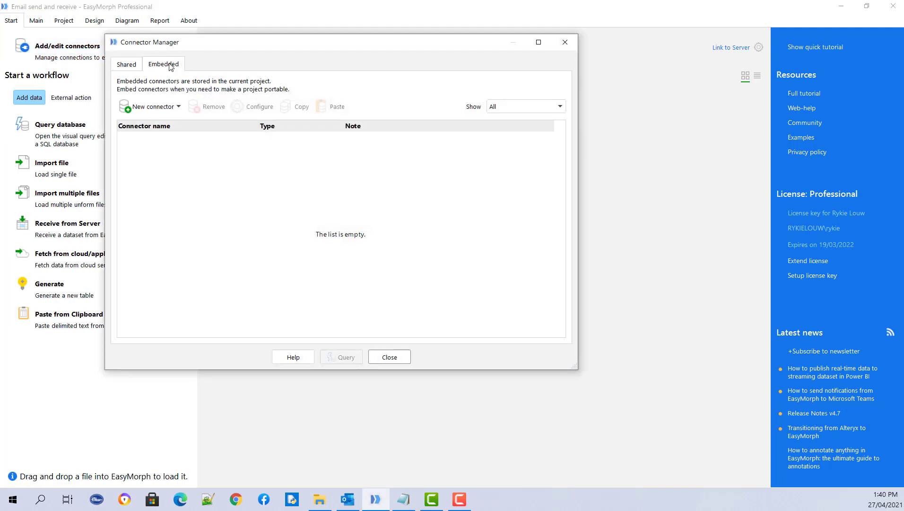
left_click(180, 108)
mouse_move(175, 127)
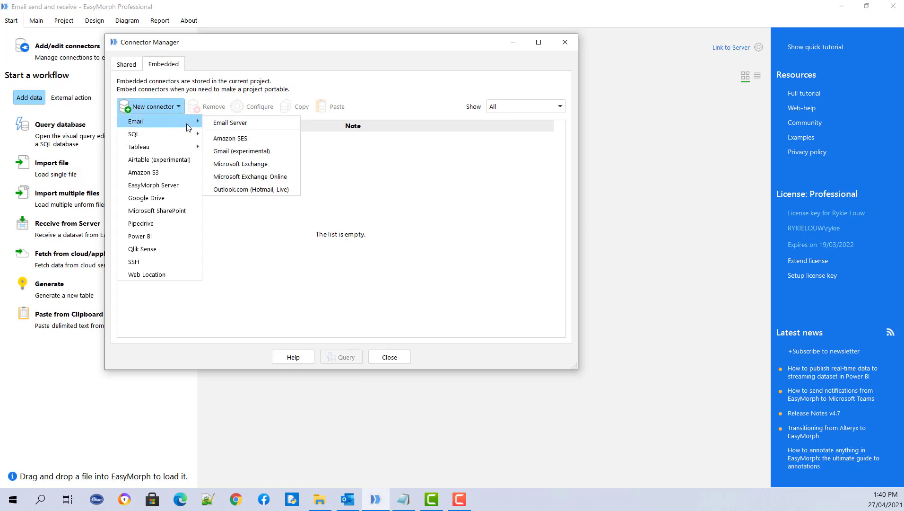
left_click(256, 123)
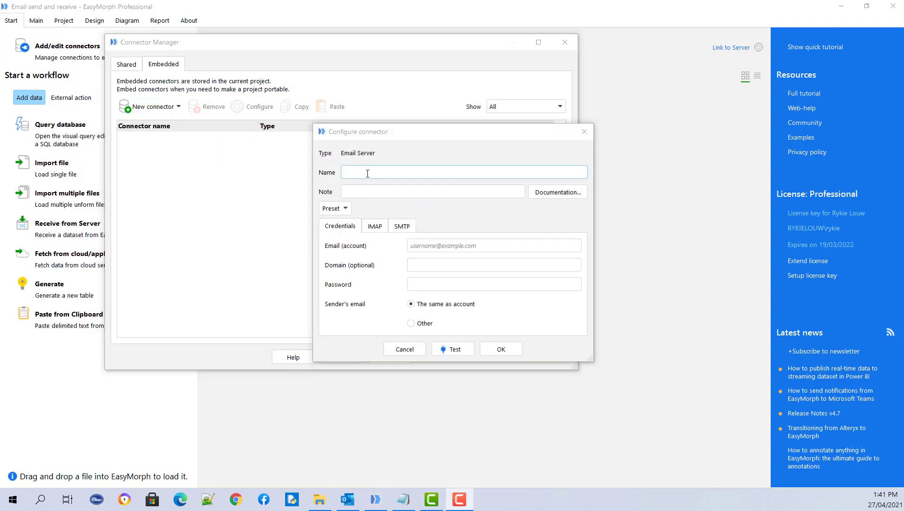
left_click(367, 172)
type("Ema")
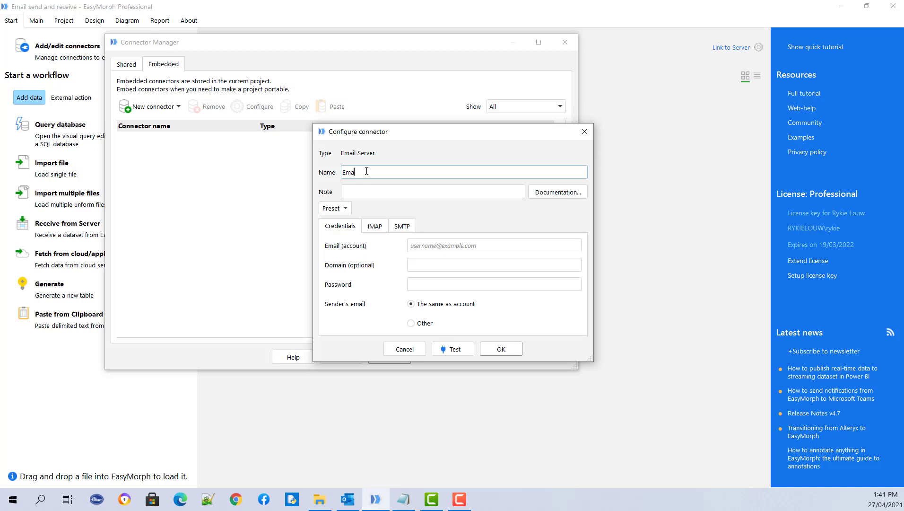
type("il Service")
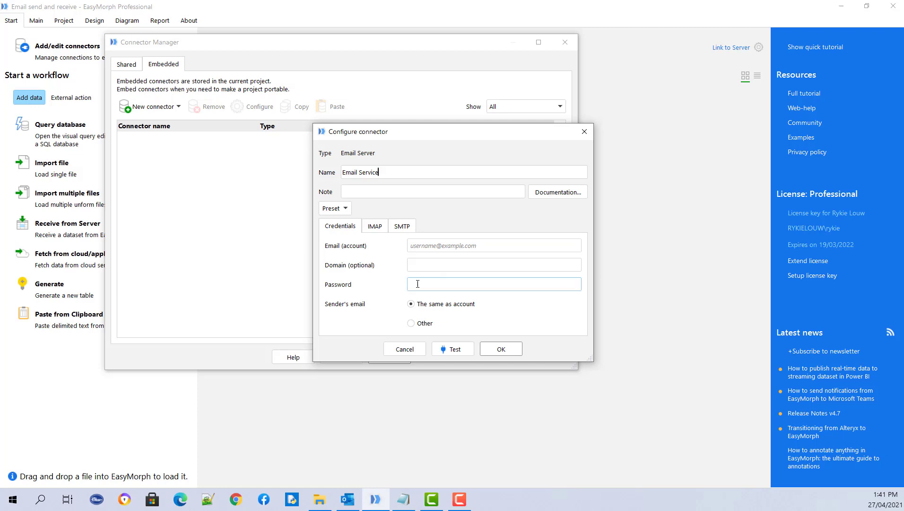
Step: Set both IMAP and SMTP encryption to TLS and save the connector
left_click(375, 227)
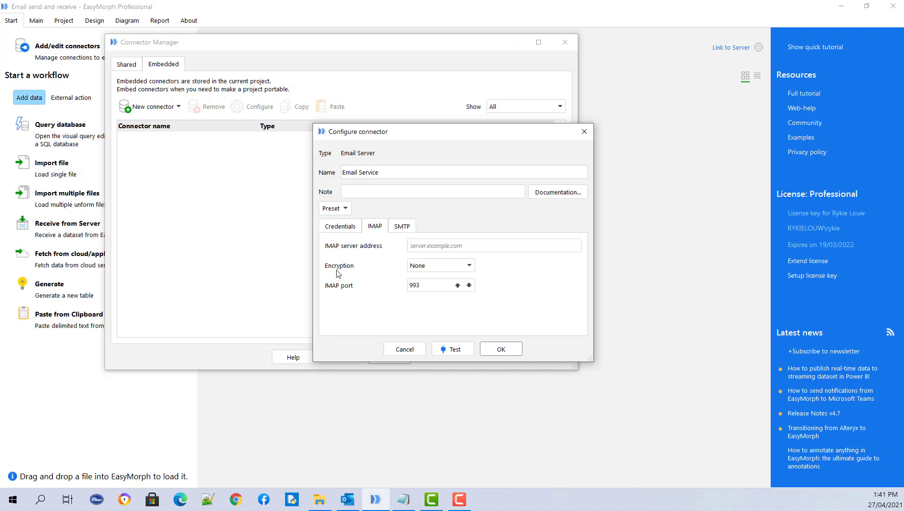
left_click(469, 267)
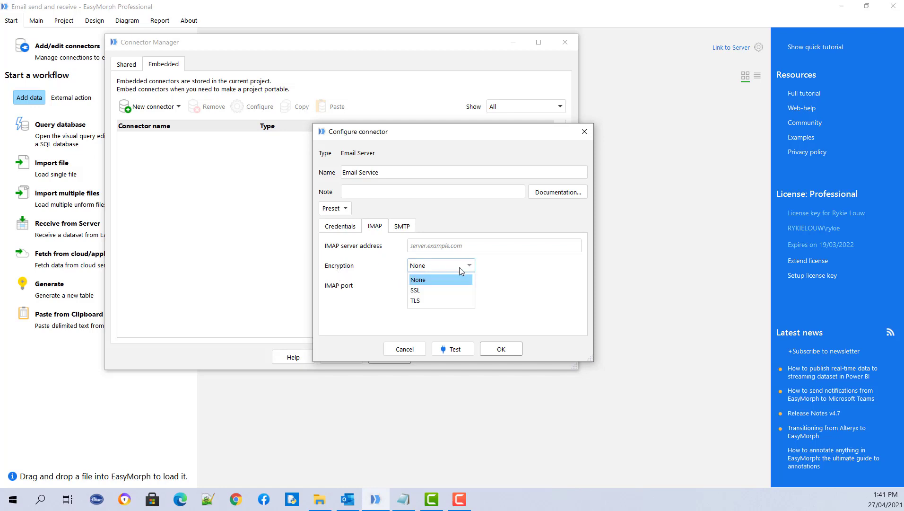
left_click(417, 301)
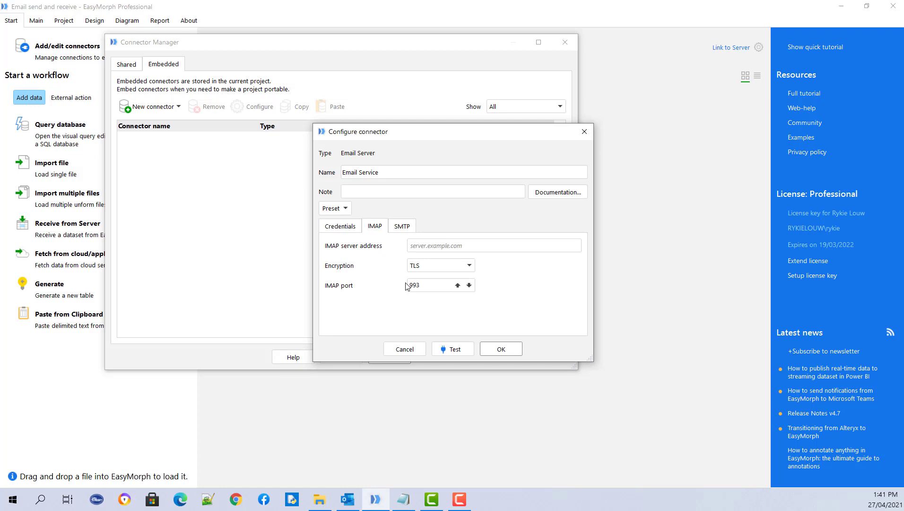
left_click(404, 227)
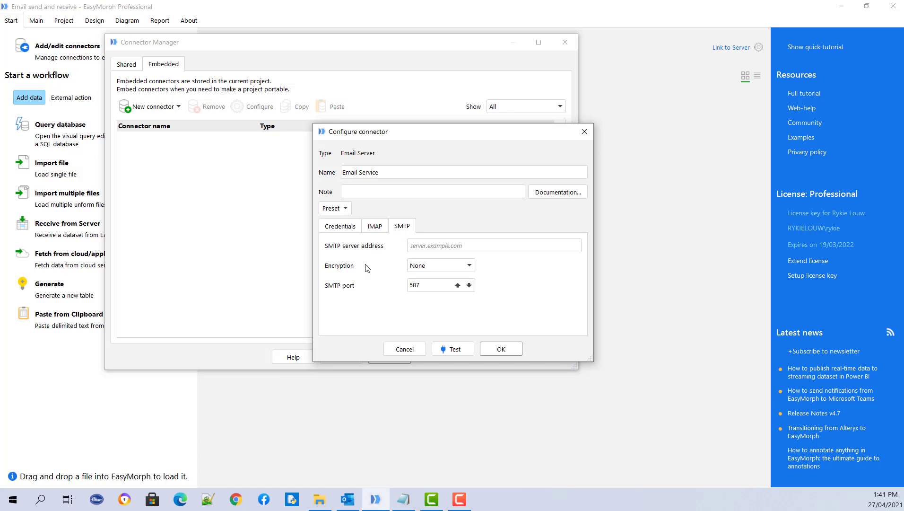
left_click(470, 266)
left_click(425, 301)
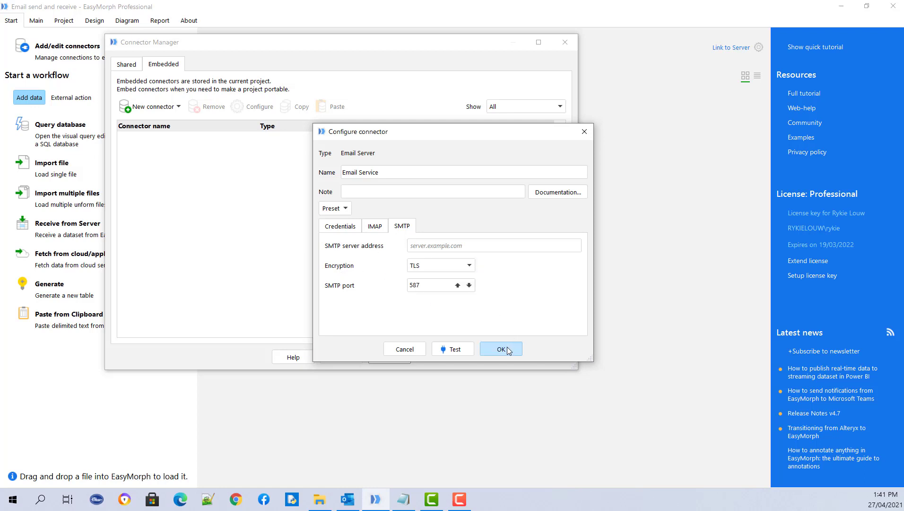
left_click(501, 349)
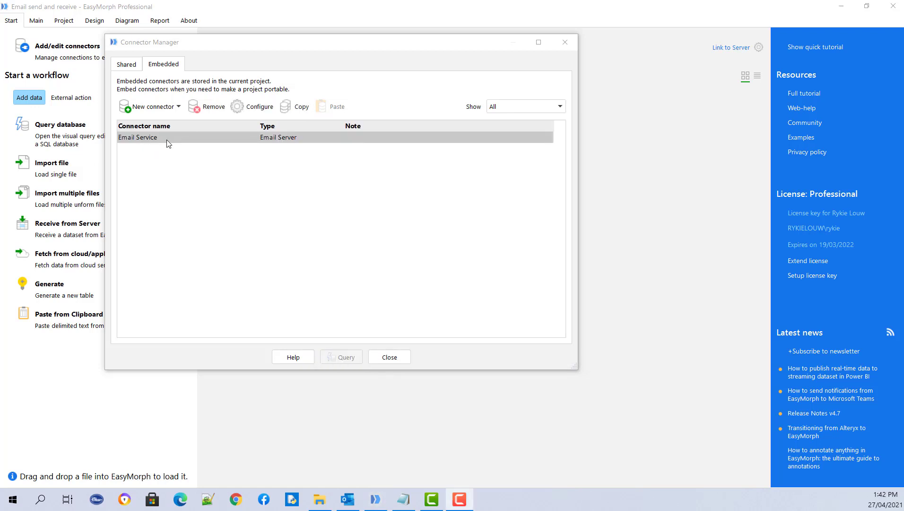
Step: Close the Connector Manager and reopen the project's overview notes from the Main workspace
left_click(389, 357)
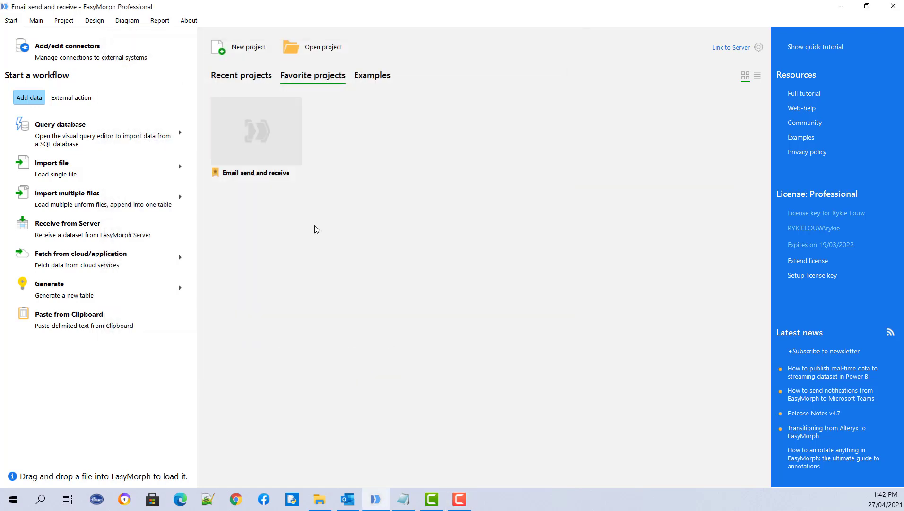
left_click(35, 22)
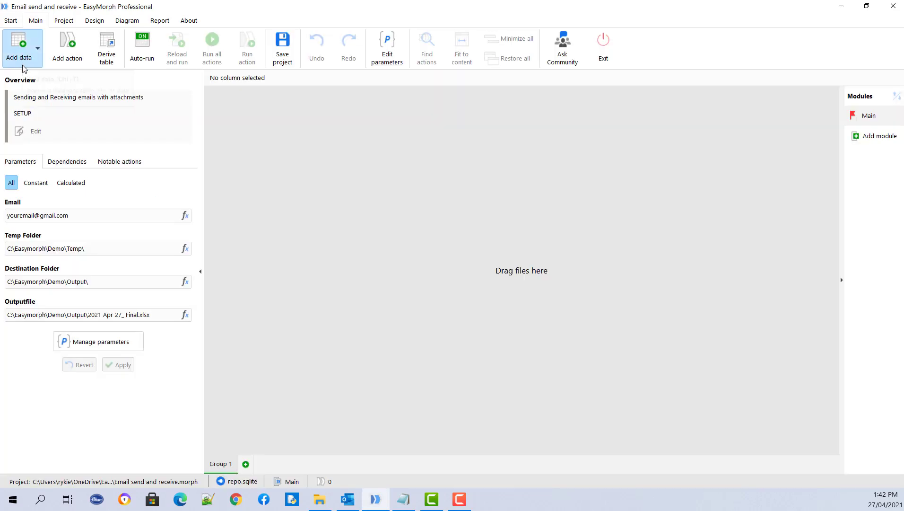
left_click(34, 132)
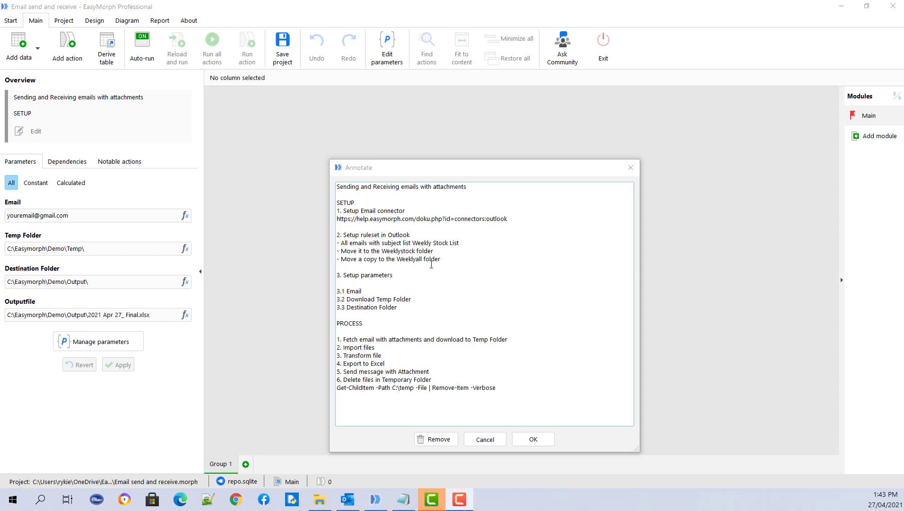
key("alt+Tab")
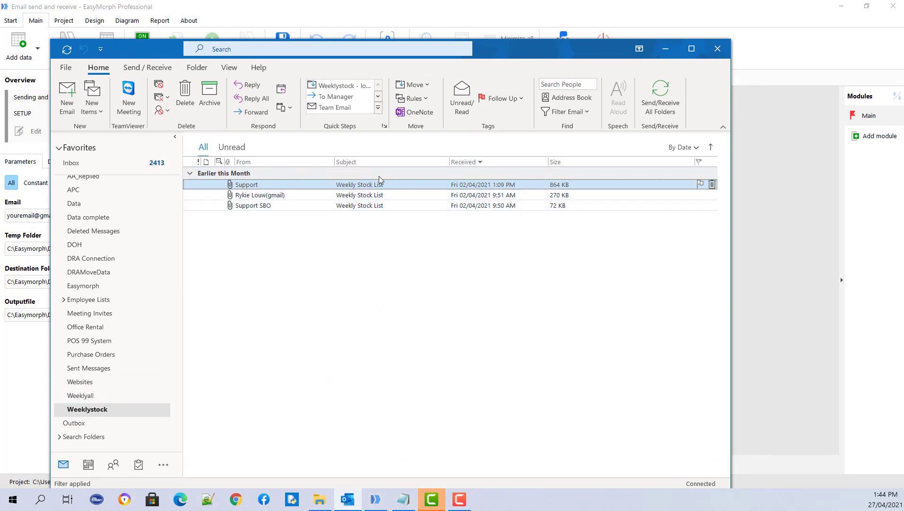
key("alt+Tab")
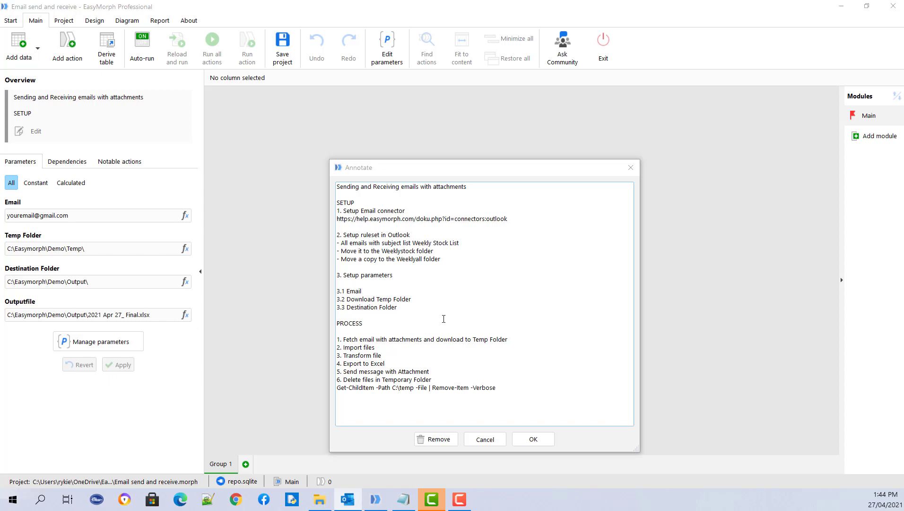
Step: Close the overview notes and review the project parameters, accepting them unchanged
left_click(533, 439)
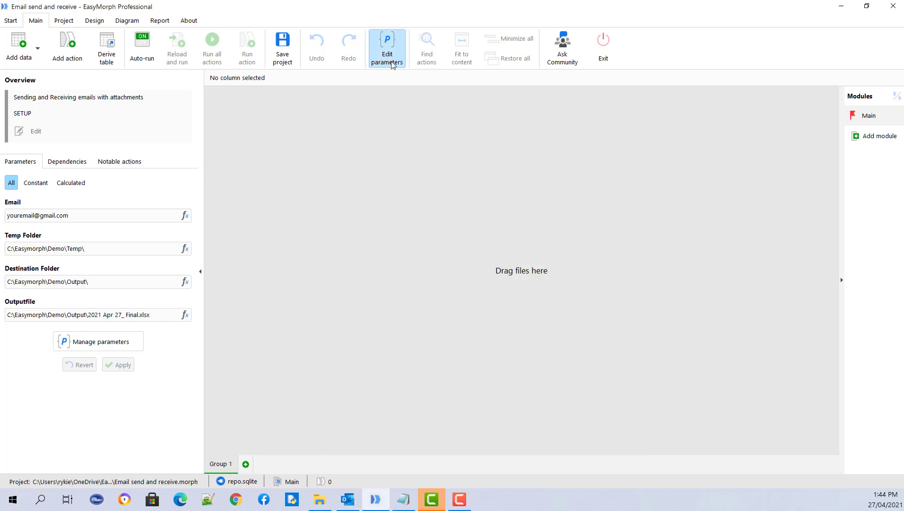
left_click(387, 59)
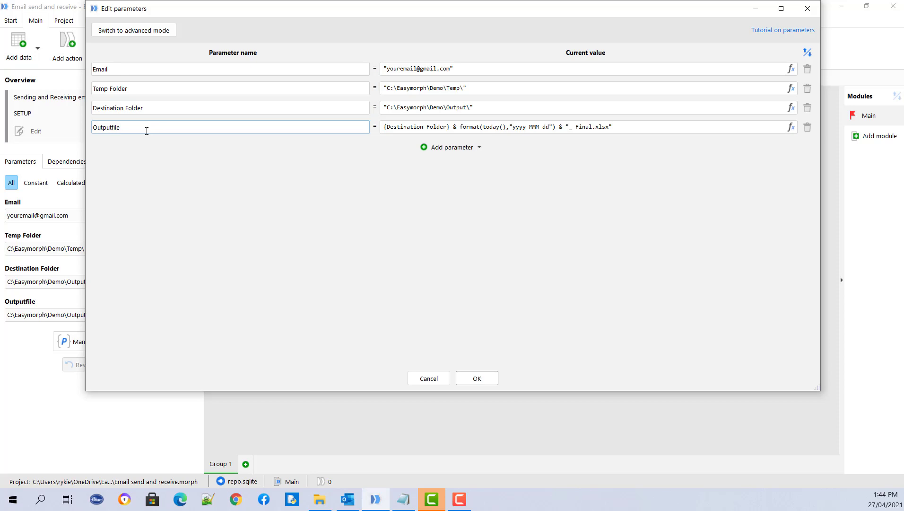
left_click(477, 379)
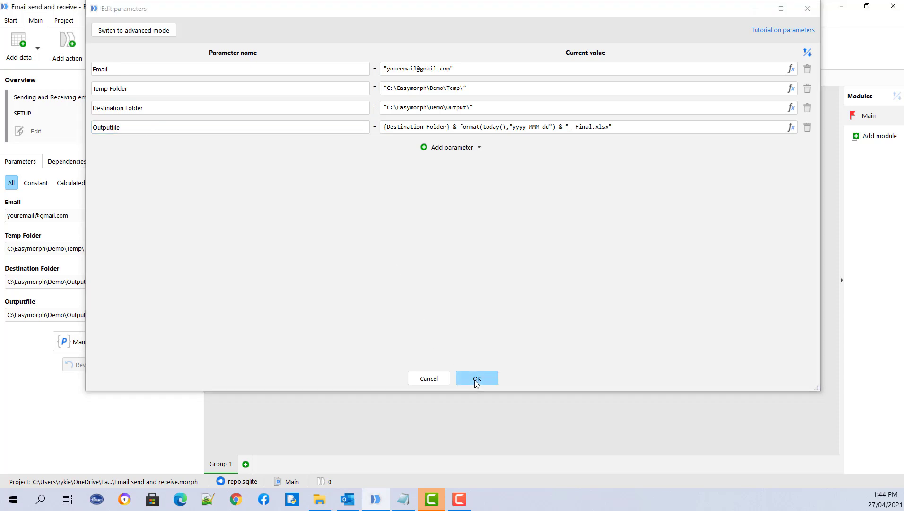
Step: Reopen the overview notes enlarged and save the setup and process notes
left_click(37, 133)
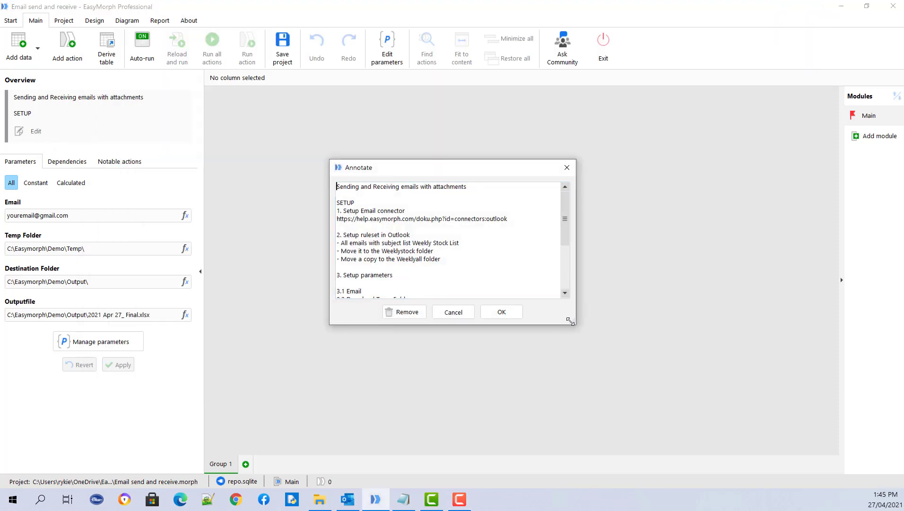
left_click_drag(572, 323, 722, 446)
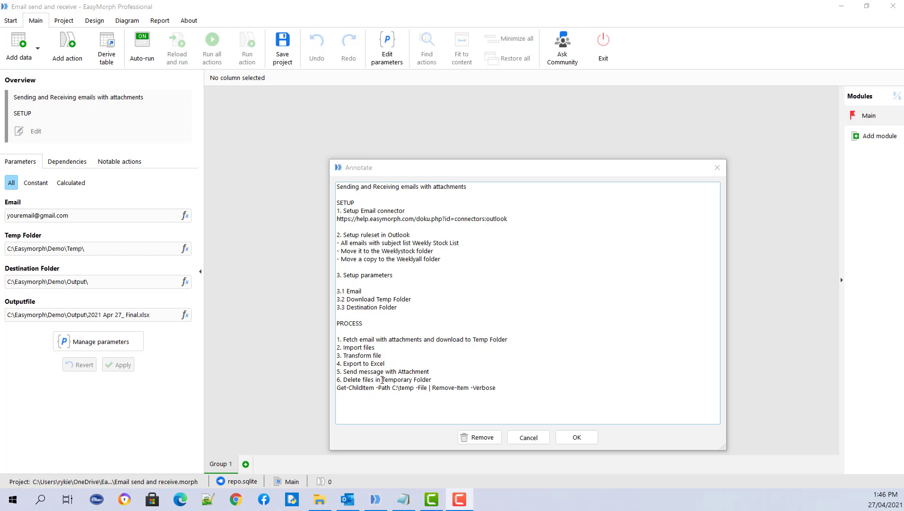
left_click(575, 438)
Step: Add a Fetch email step as a new table, reading from the Inbox.Weeklystock folder
left_click(76, 64)
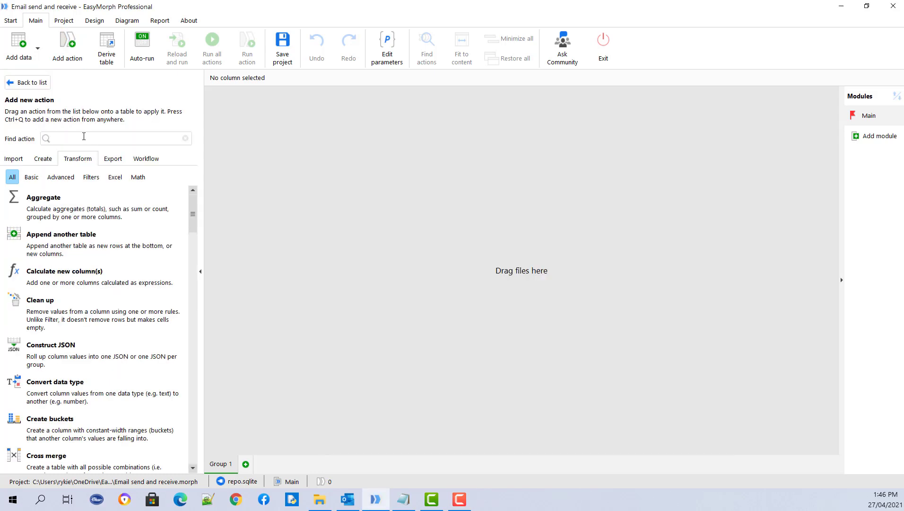
type("fetch")
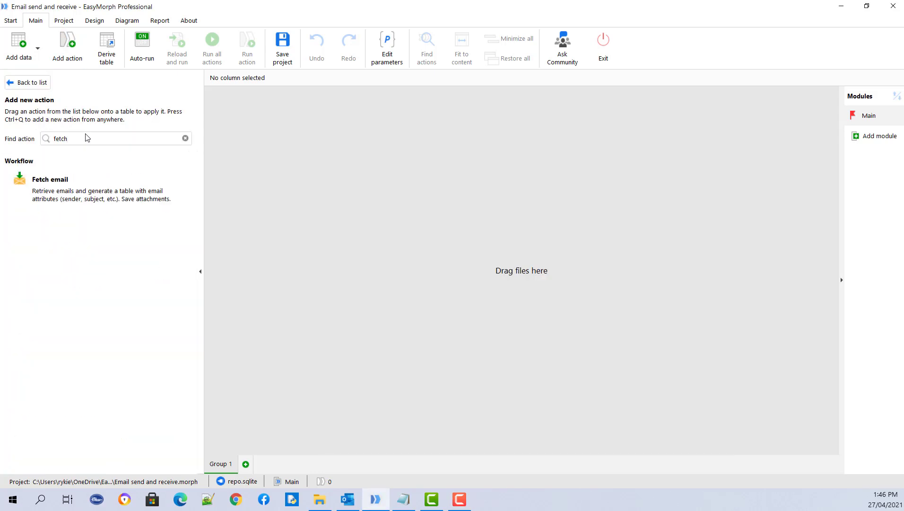
left_click_drag(124, 200, 215, 219)
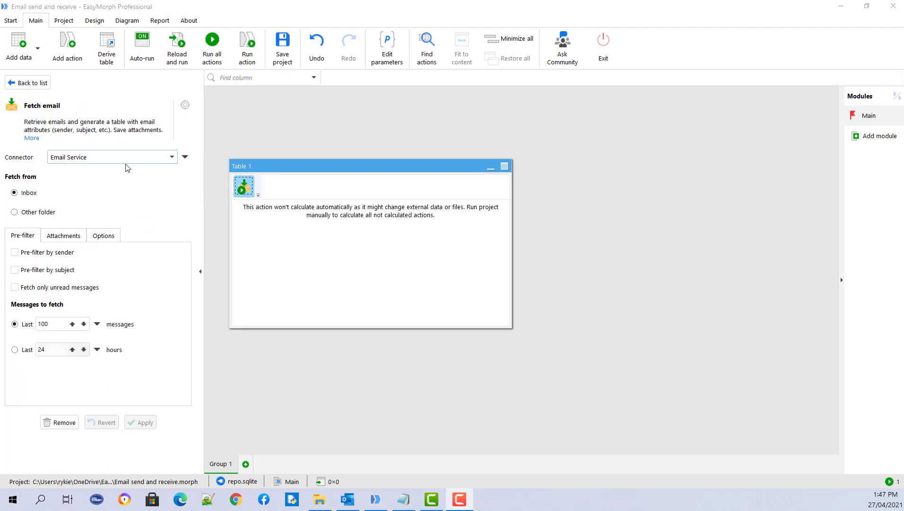
left_click(15, 213)
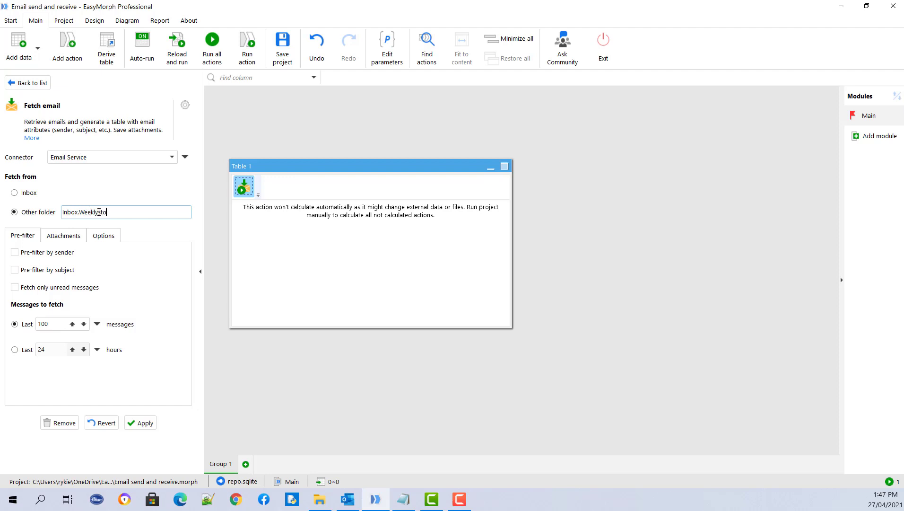
Step: Fetch email attachments into the Temp Folder parameter, saving all of them into one folder
left_click(61, 238)
left_click(15, 252)
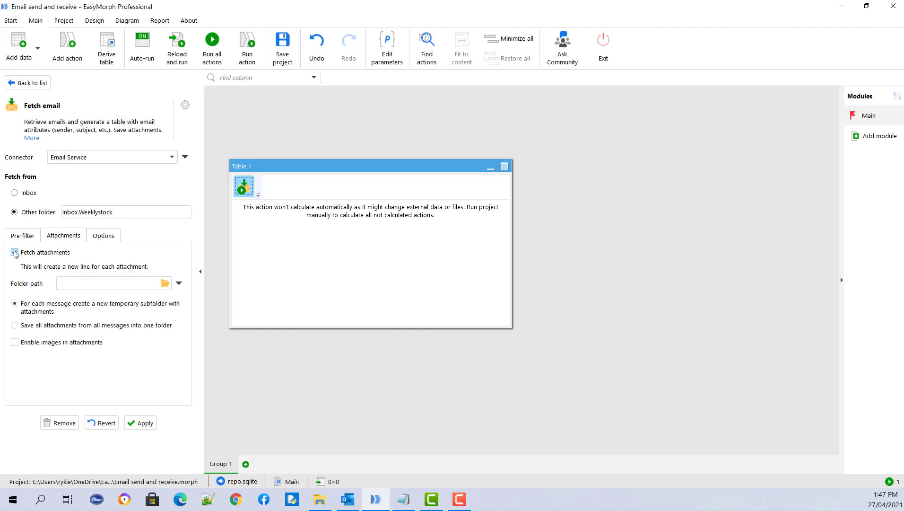
left_click(179, 283)
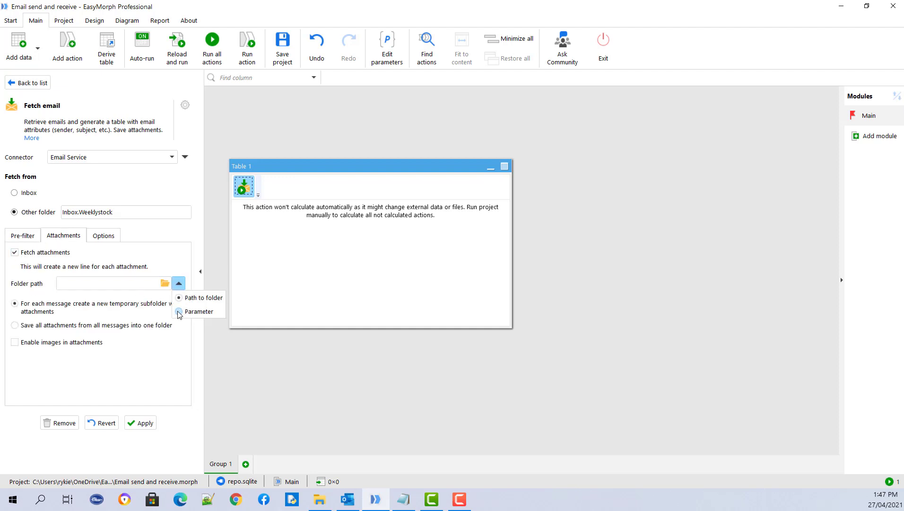
left_click(180, 312)
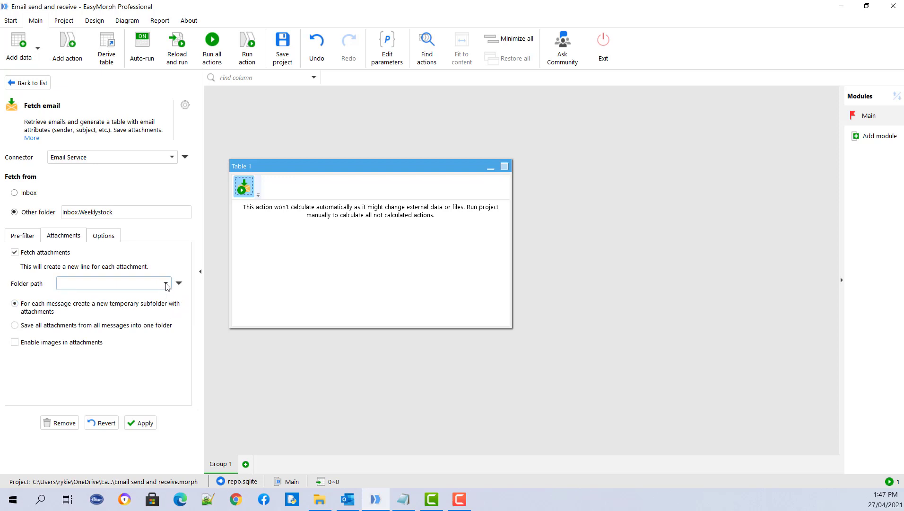
left_click(165, 283)
left_click(109, 340)
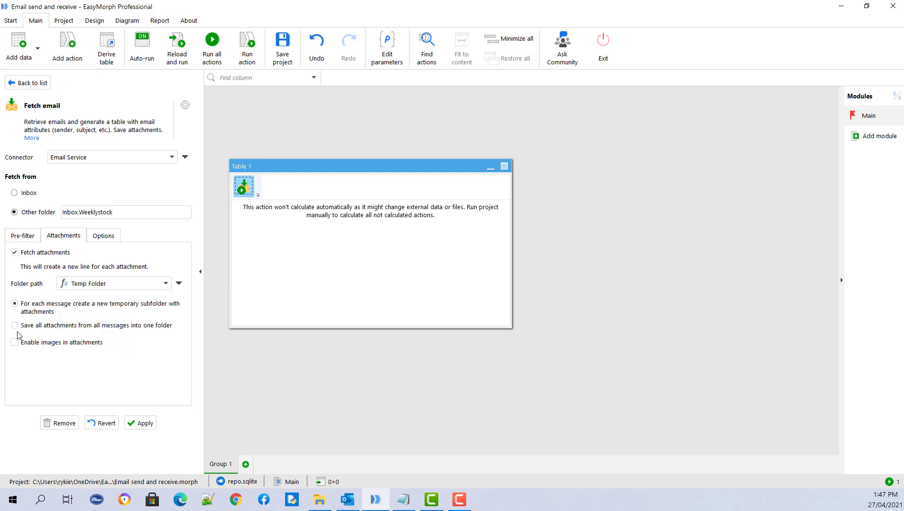
left_click(15, 325)
left_click(108, 237)
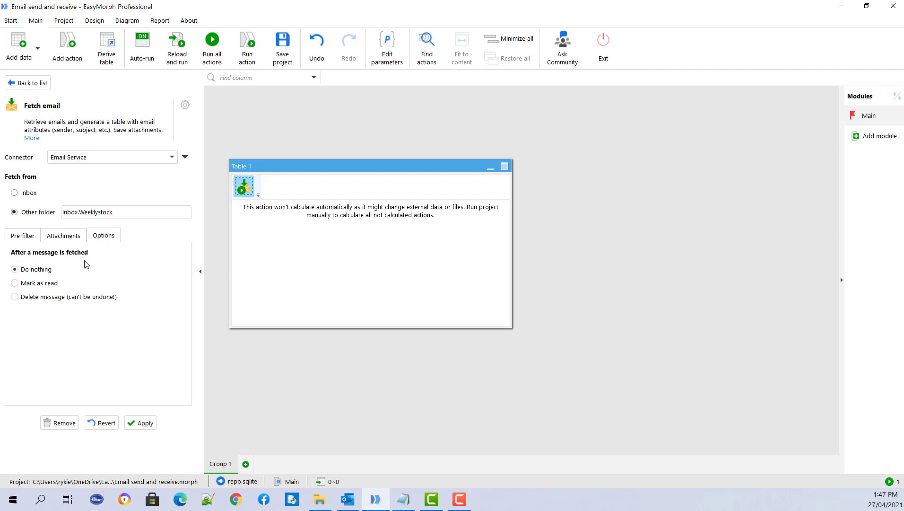
Step: Apply and run the Fetch email step, loading three Weekly Stock emails into Table 1
left_click(147, 425)
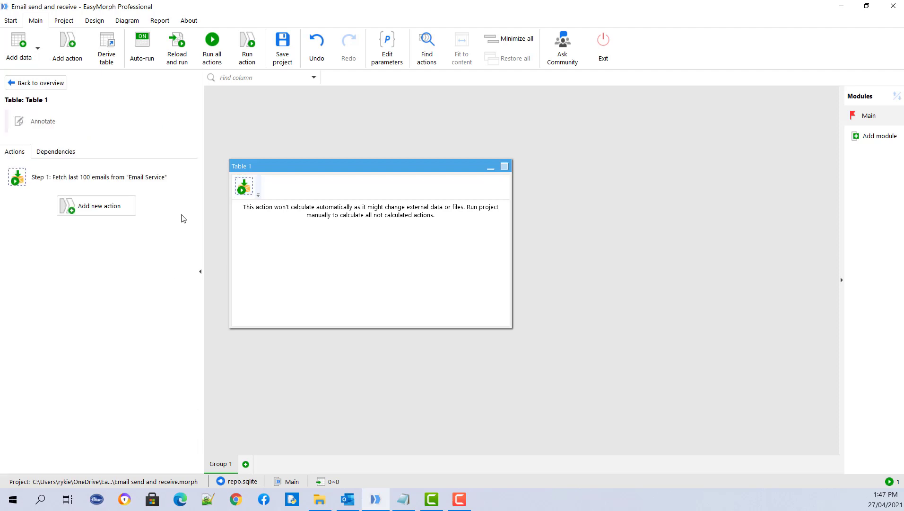
left_click(247, 51)
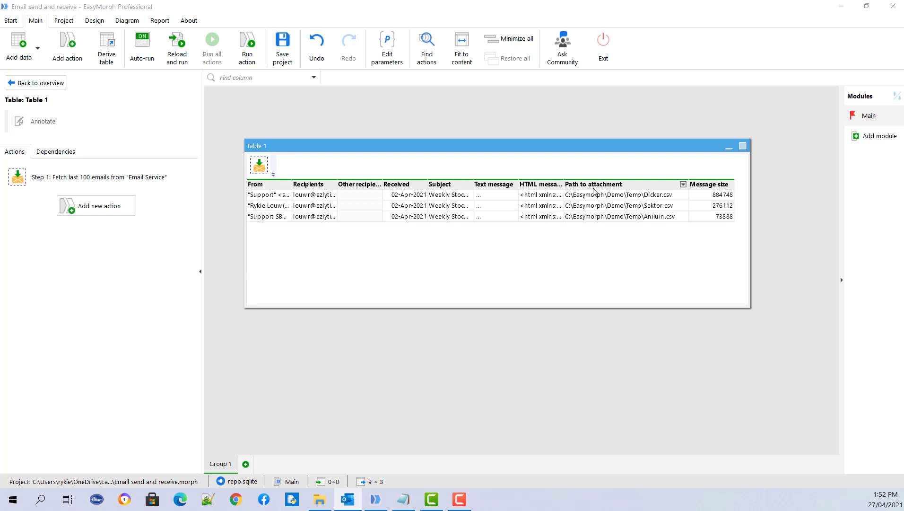
key("alt+Tab")
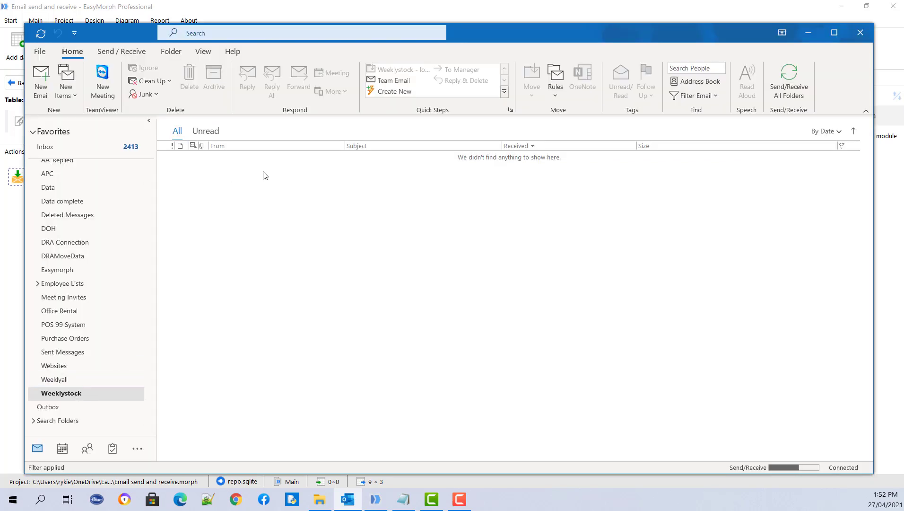
key("alt+Tab")
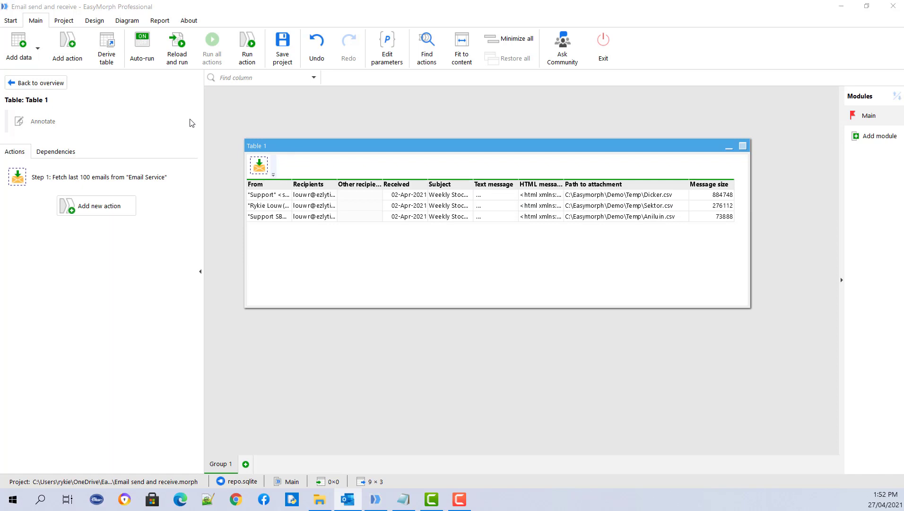
Step: Add an Import delimited text file step to Table 1 loading the file list from Path to attachment
left_click(71, 58)
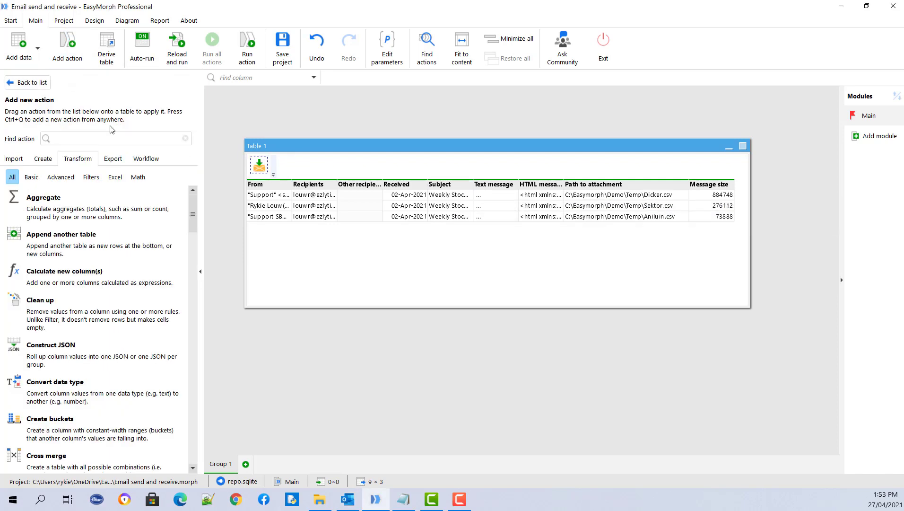
type("Import")
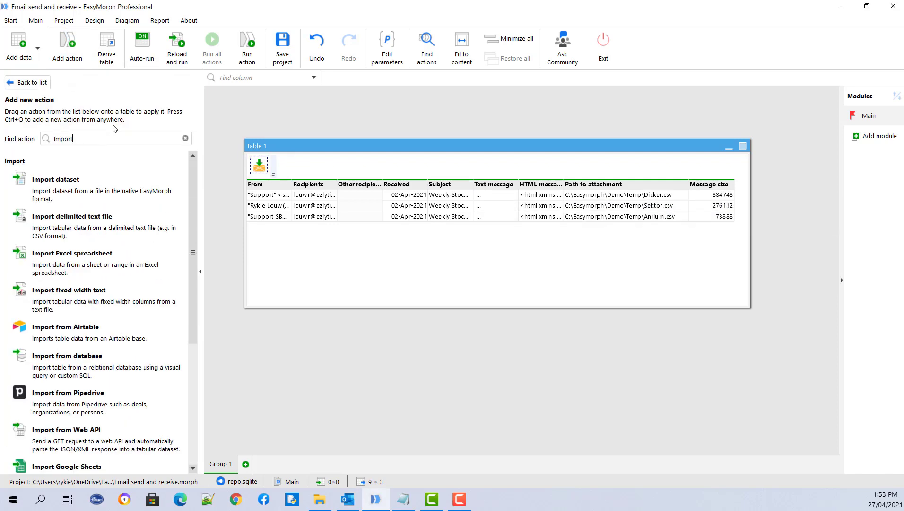
mouse_move(82, 232)
left_mouse_down()
mouse_move(204, 197)
mouse_move(259, 168)
mouse_move(271, 174)
left_mouse_up()
left_click(46, 154)
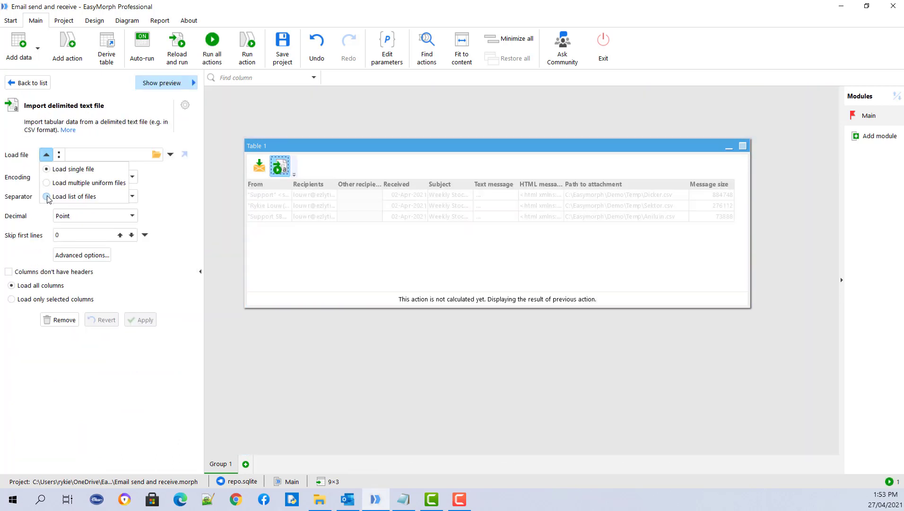
left_click(48, 197)
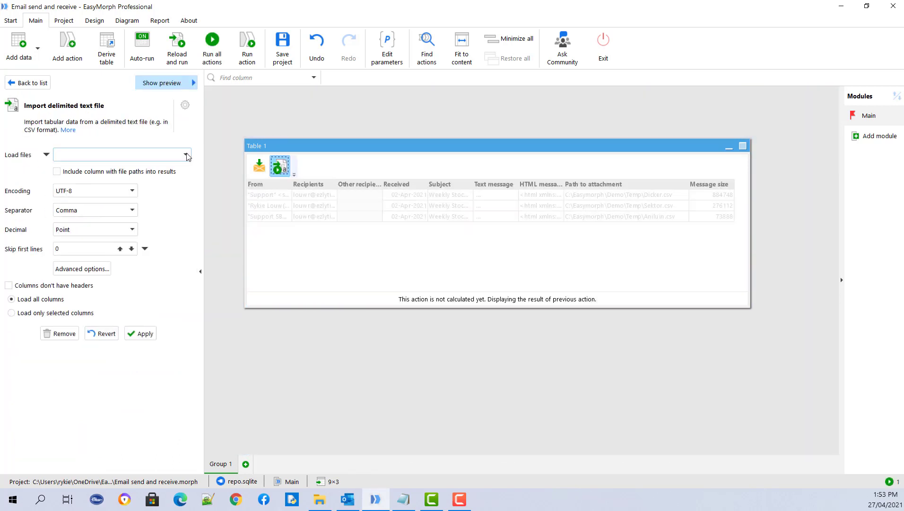
left_click(186, 155)
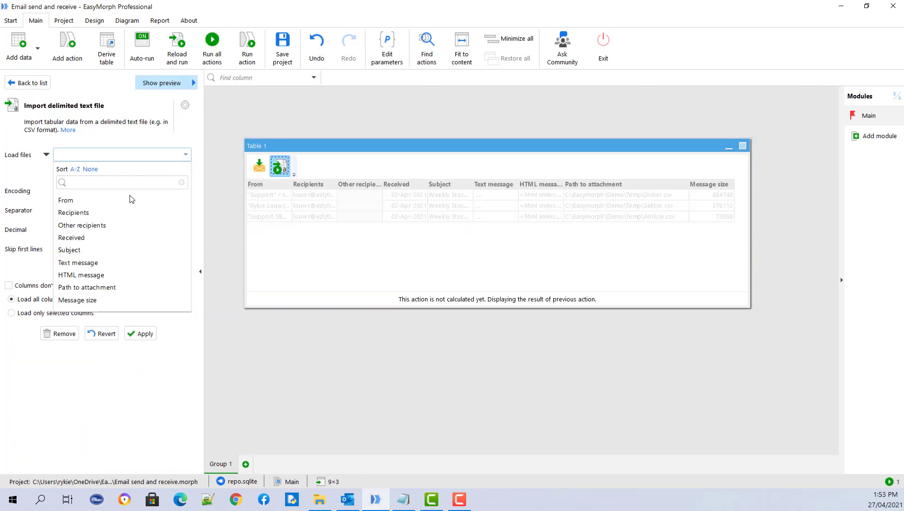
left_click(95, 288)
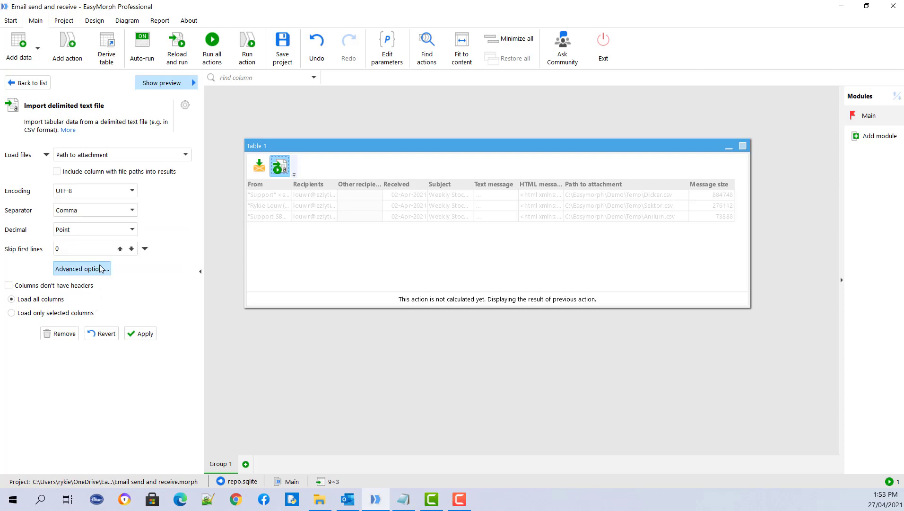
left_click(140, 334)
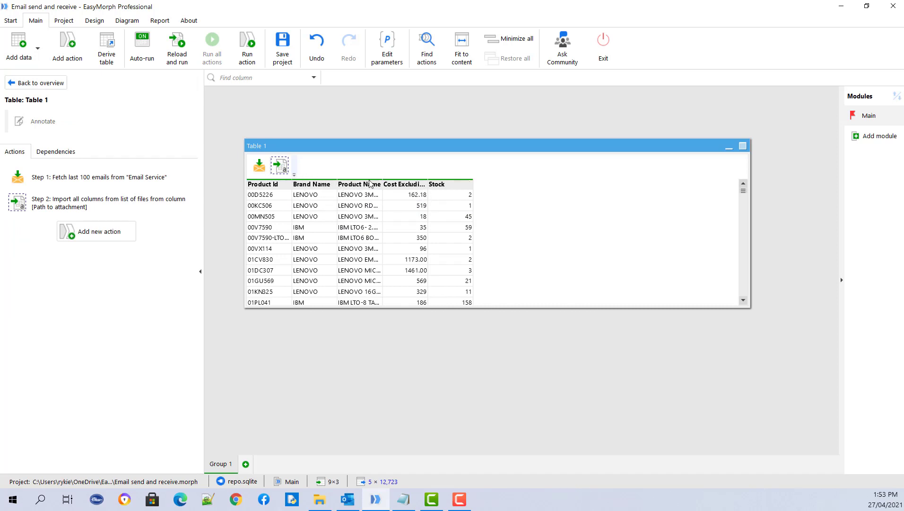
Step: Filter out rows with Stock 0, then search the action catalog for 'Export'
left_click(467, 185)
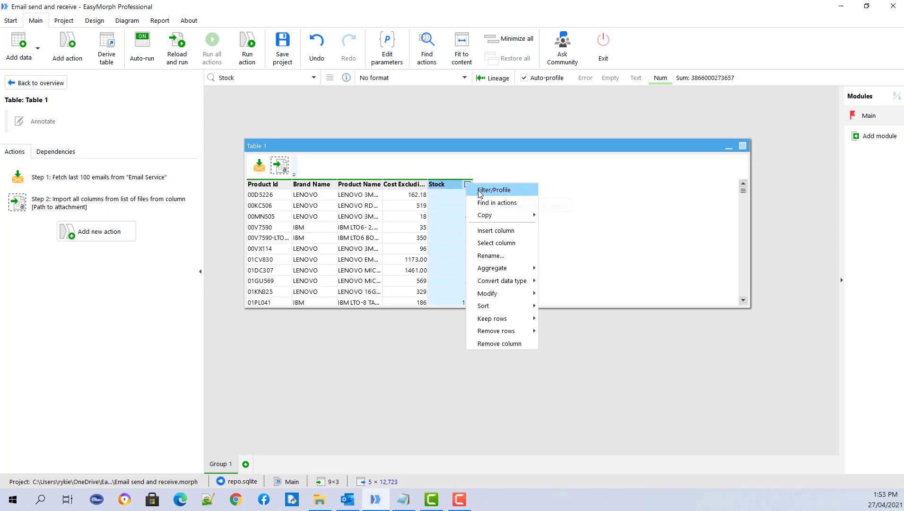
left_click(488, 188)
left_click(441, 246)
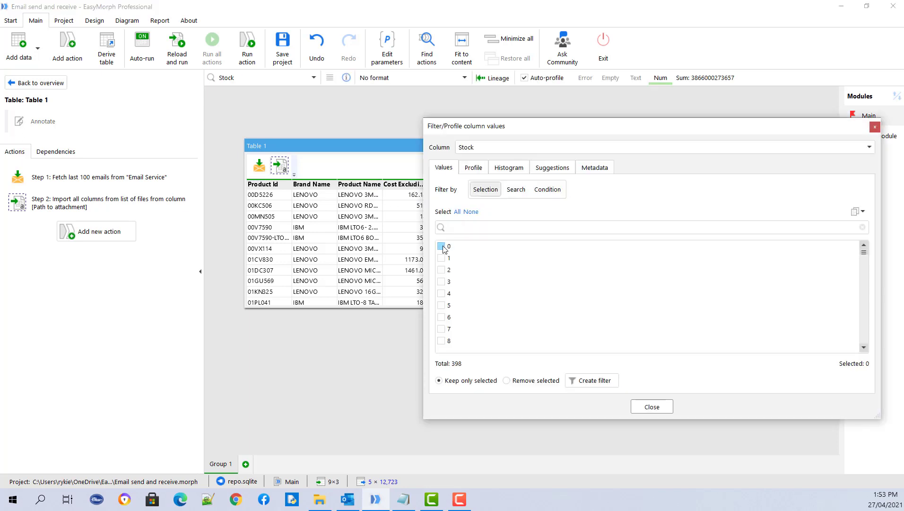
left_click(524, 382)
left_click(582, 381)
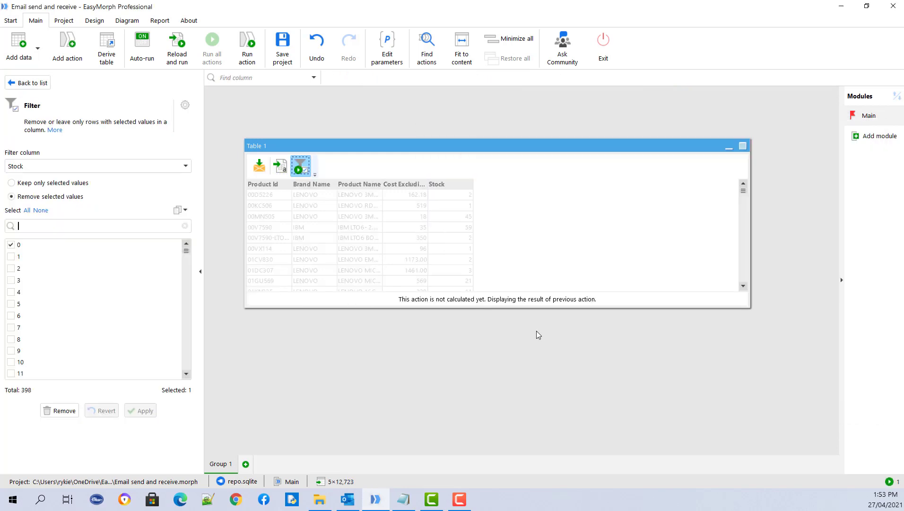
left_click(64, 55)
type("Export")
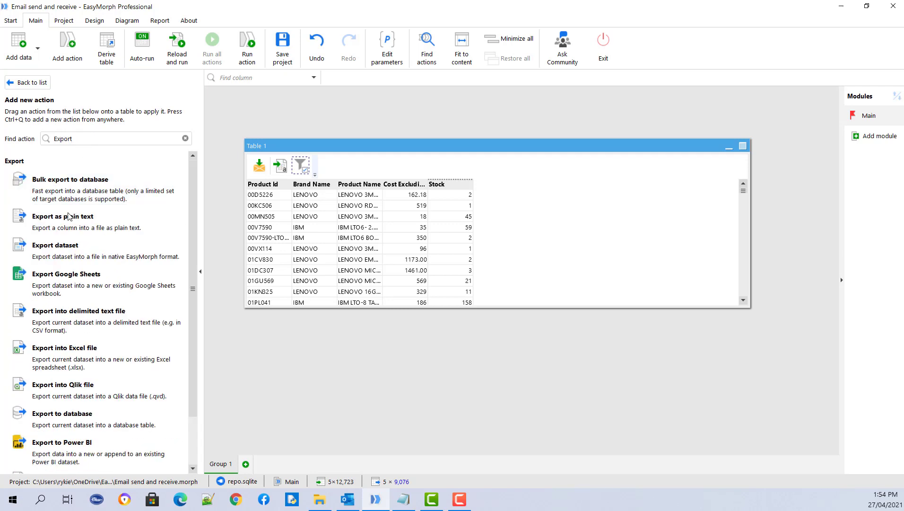
Step: Add an Export into Excel file step to Table 1 writing to the Outputfile parameter
left_click_drag(63, 345, 492, 236)
left_click(157, 152)
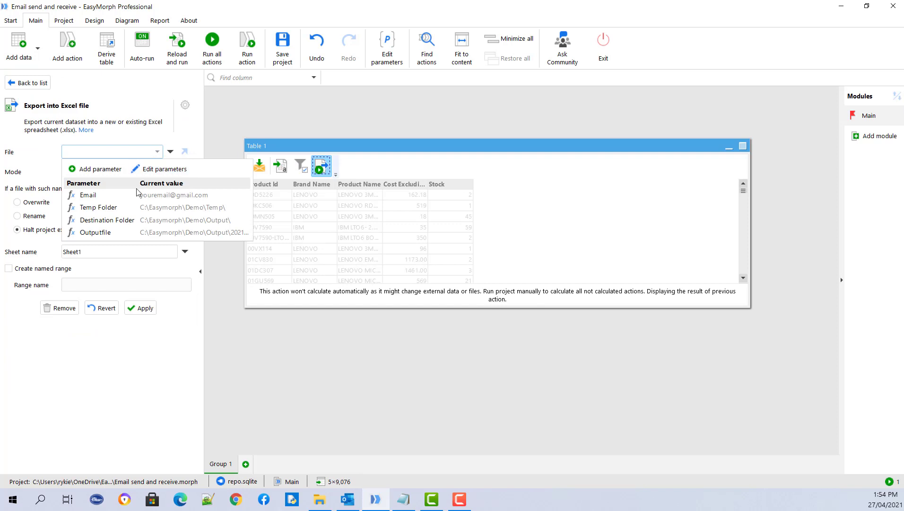
left_click(118, 234)
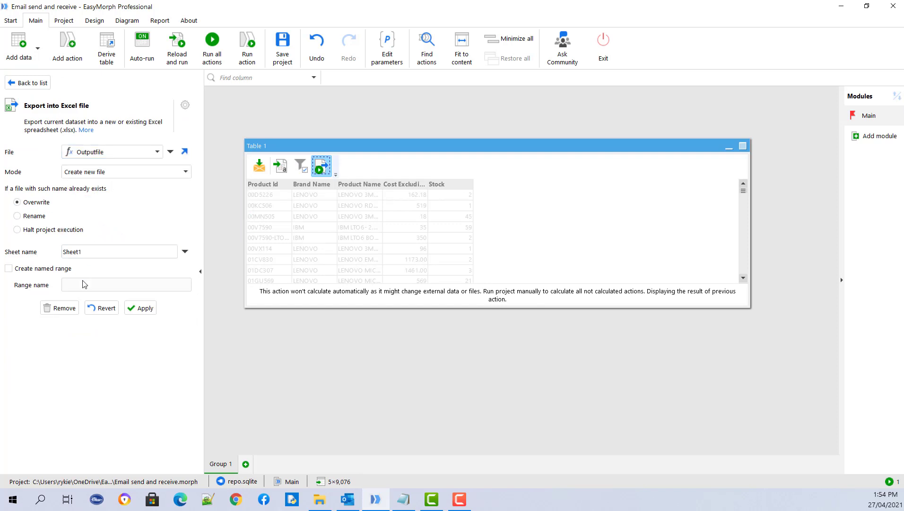
left_click(146, 308)
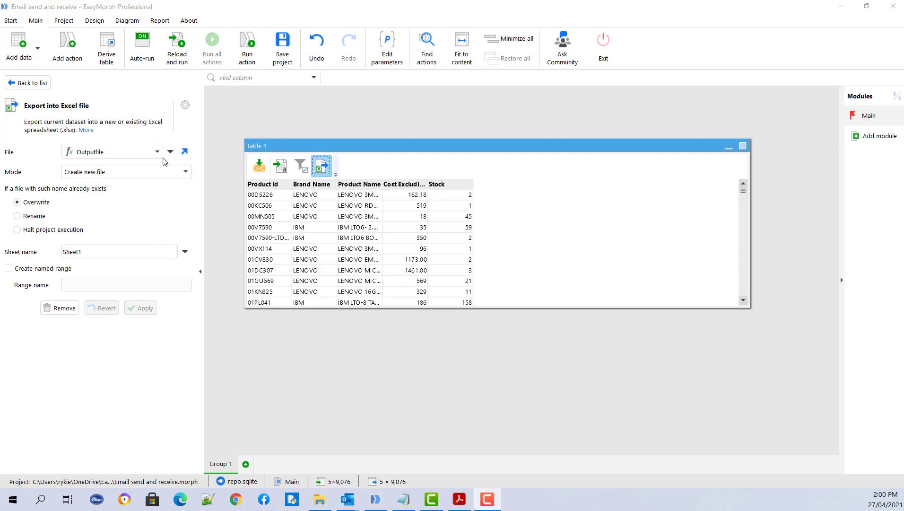
Step: Add a Send email step addressed to the Email parameter
left_click(68, 56)
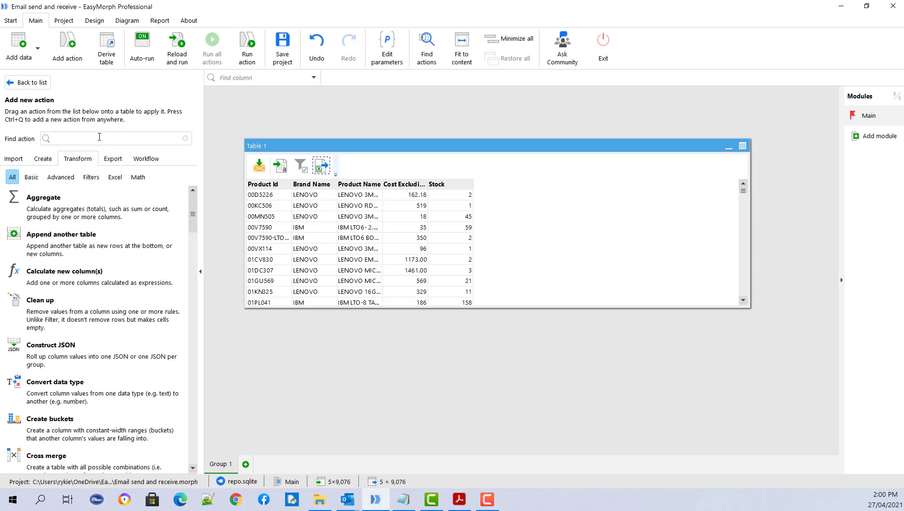
type("send")
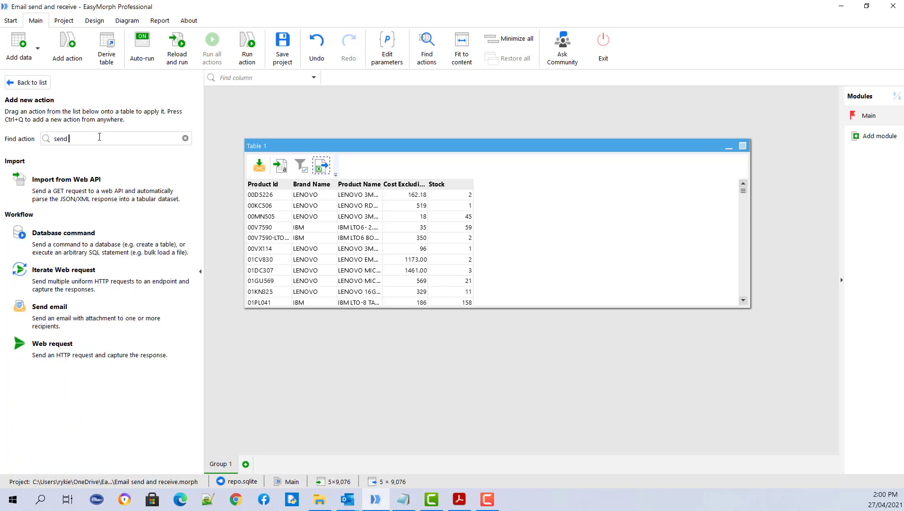
left_click(105, 321)
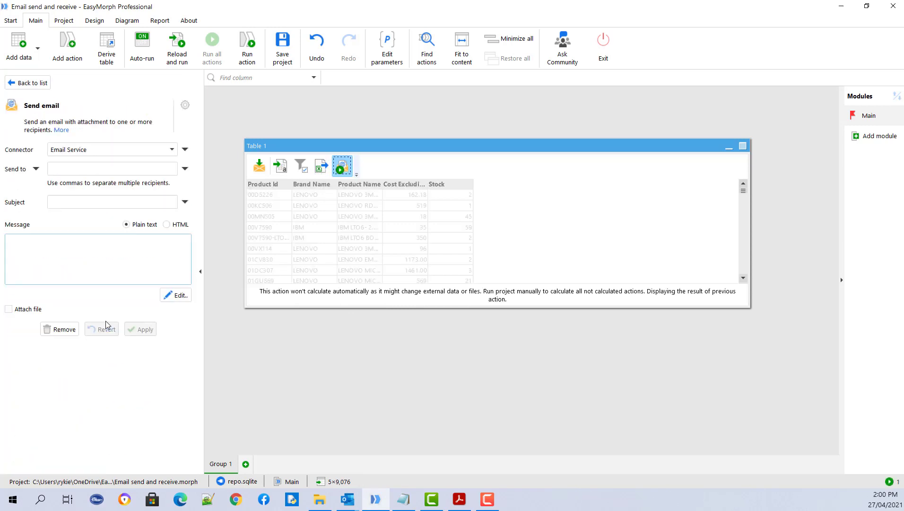
left_click(185, 170)
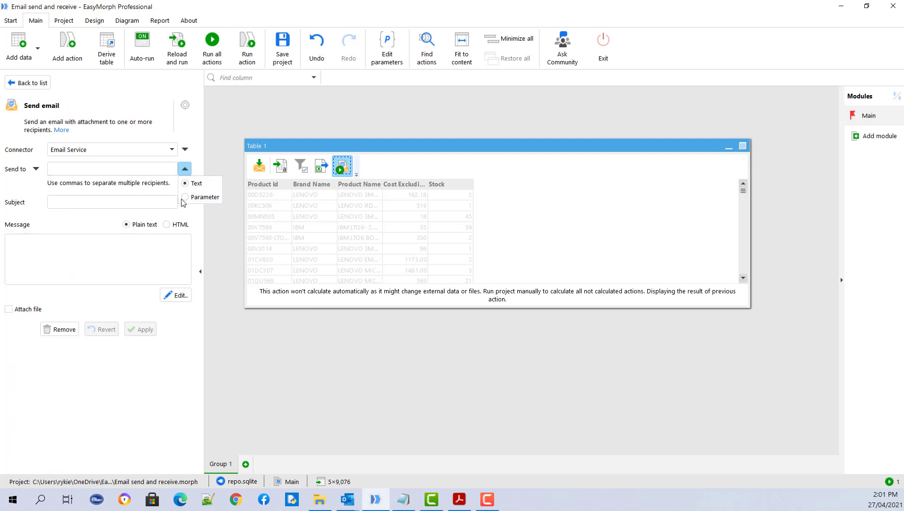
left_click(185, 197)
left_click(172, 169)
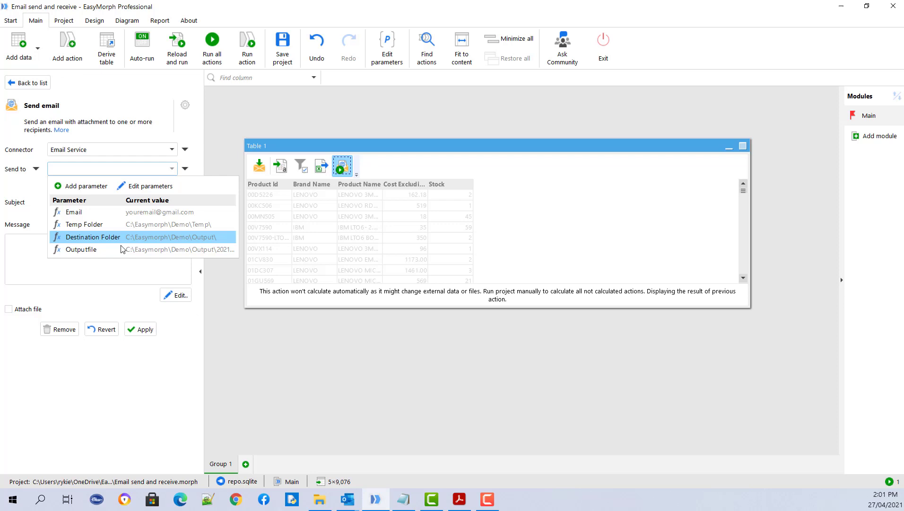
left_click(121, 213)
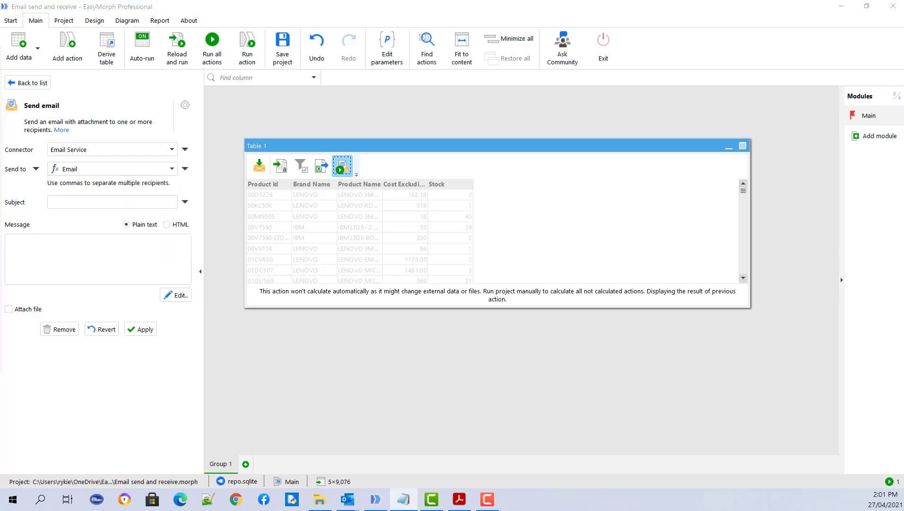
Step: Paste the subject 'Weekly Consolidated Supplier File' and a short message body
type("Weekly Consolidated Supplier File")
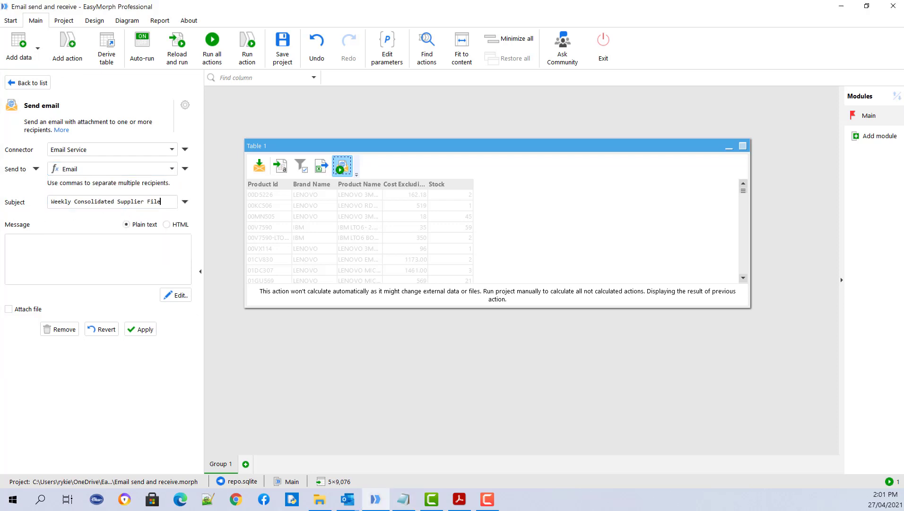
key("alt+Tab")
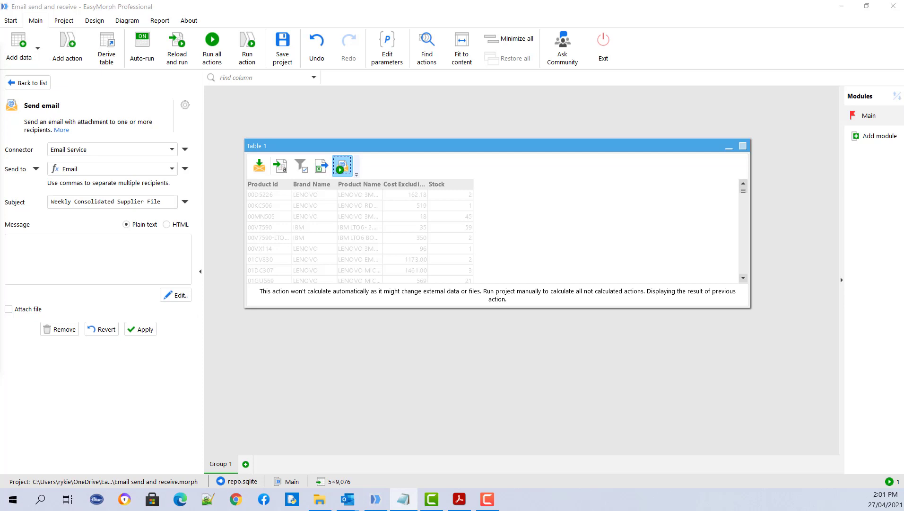
left_click(68, 254)
type("Attached please find the weekly consolidated Supplier File  Regards  Data Team")
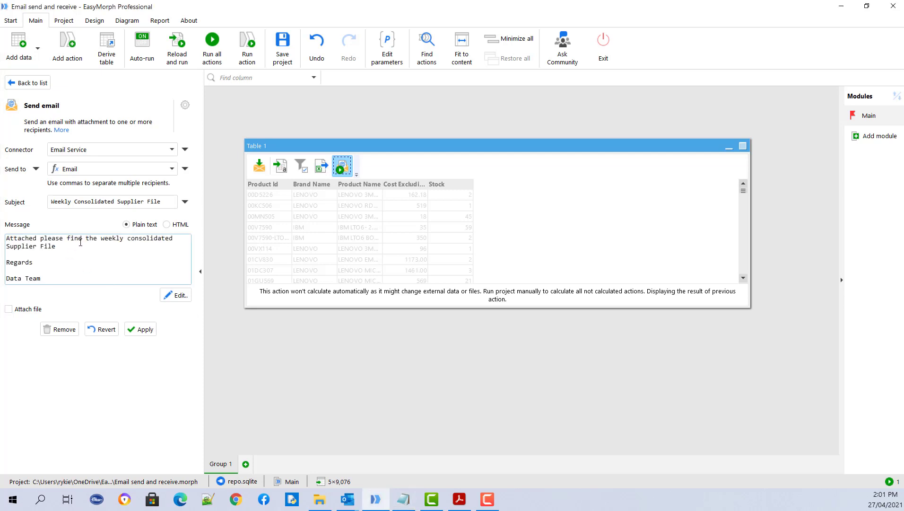
Step: Attach the file from the Outputfile parameter and apply the Send email settings
left_click(8, 309)
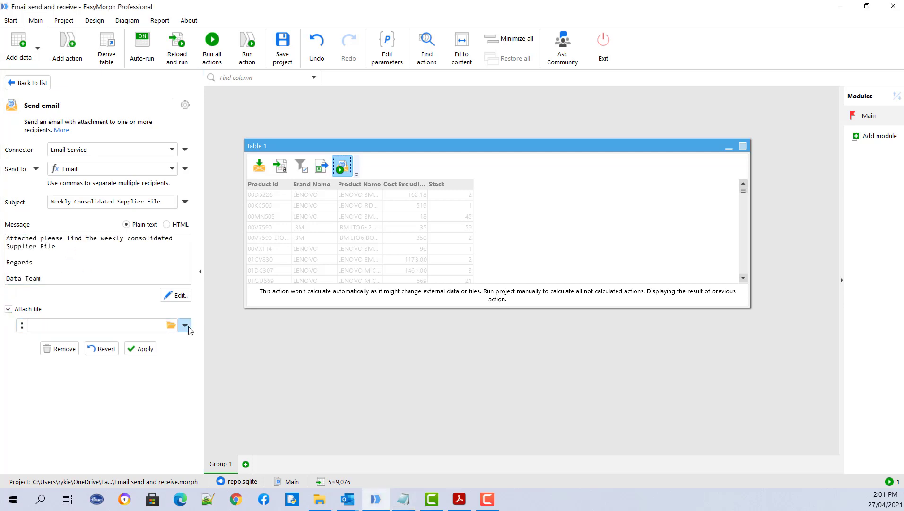
left_click(185, 325)
left_click(189, 353)
left_click(173, 325)
left_click(124, 403)
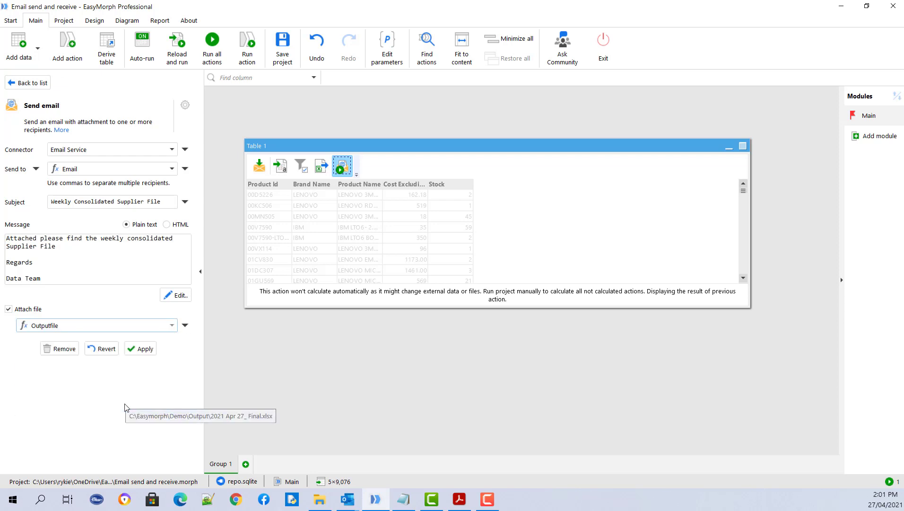
left_click(140, 349)
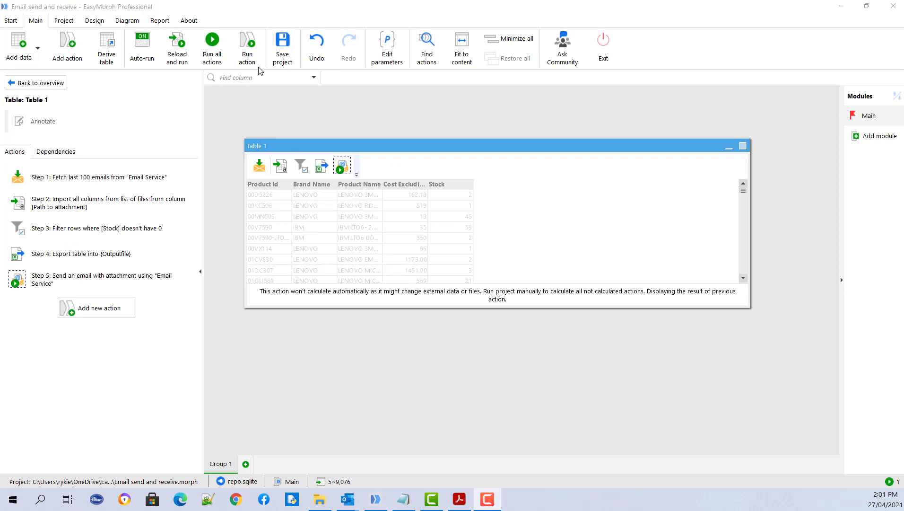
Step: Run the email action, then close the received 'Weekly Consolidated Supplier File' message in Outlook
left_click(247, 50)
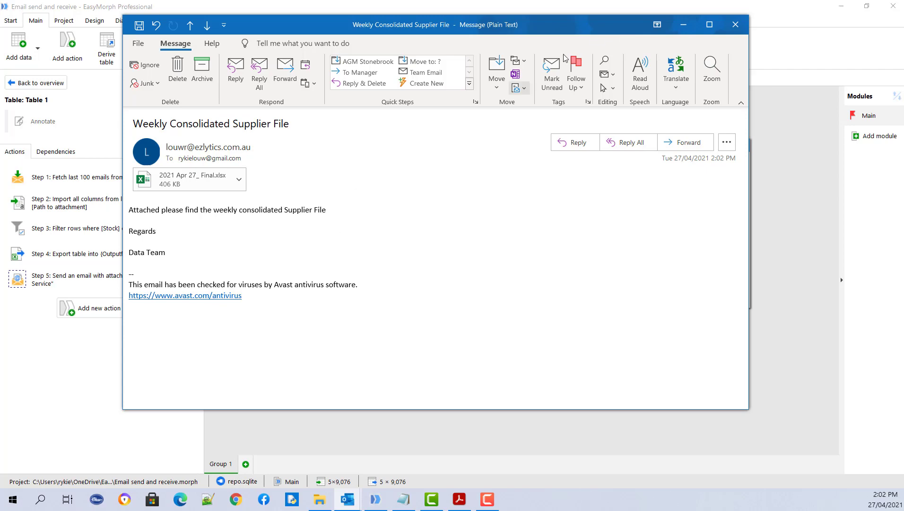
left_click(736, 24)
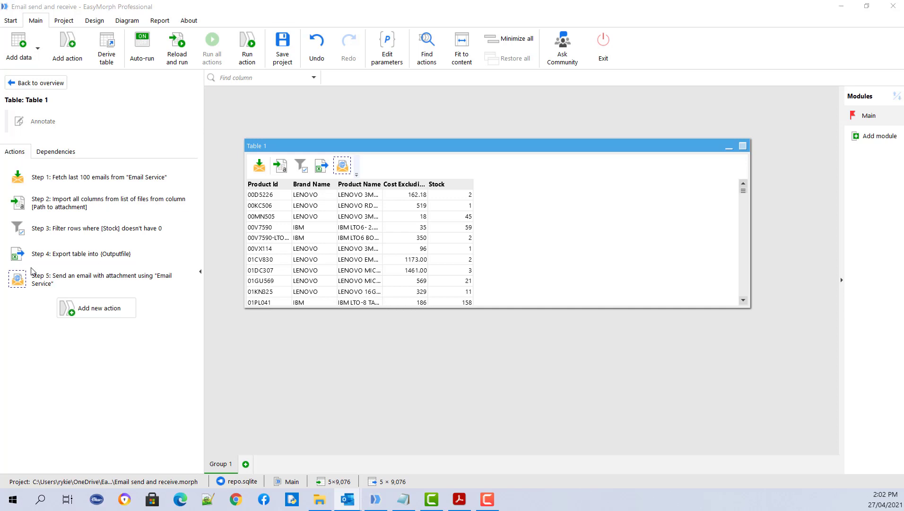
Step: Add a PowerShell action to Table 1 via the 'power' search
left_click(67, 47)
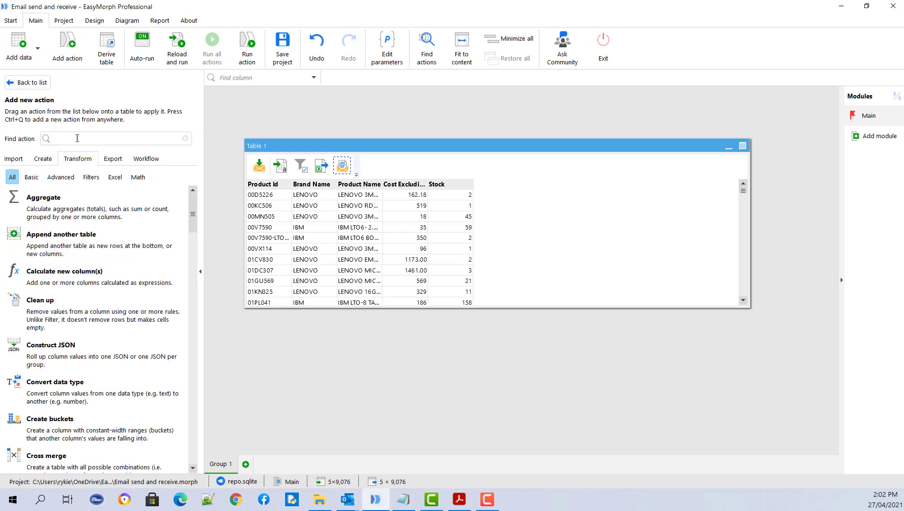
type("power")
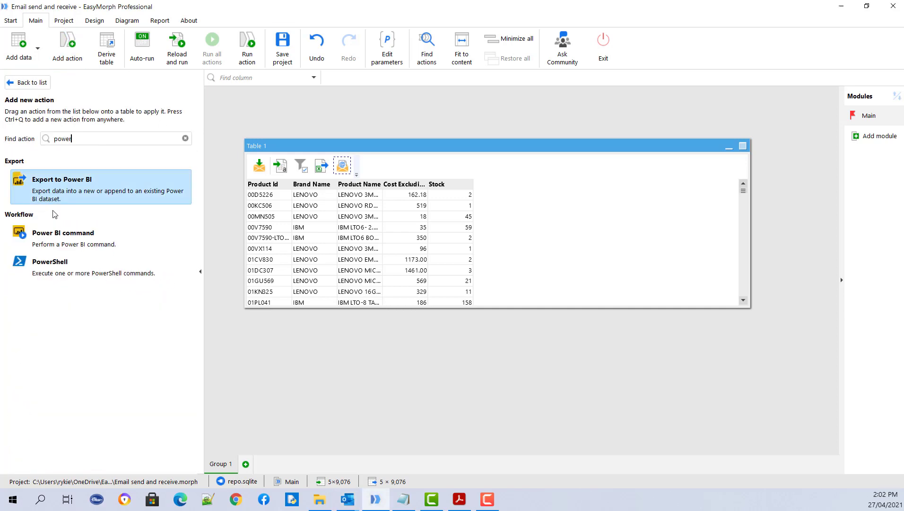
left_click(94, 264)
Step: Set the command to 'Get-ChildItem -Path {Temp Folder} -File | Remove-Item -Verbose'
left_click(179, 287)
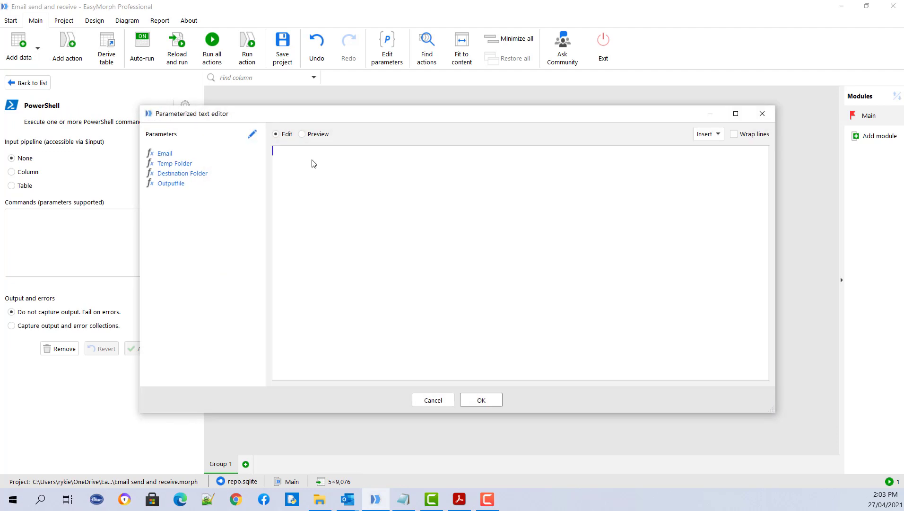
type("Get-ChildItem -Path C:\\temp -File | Remove-Item -Verbose")
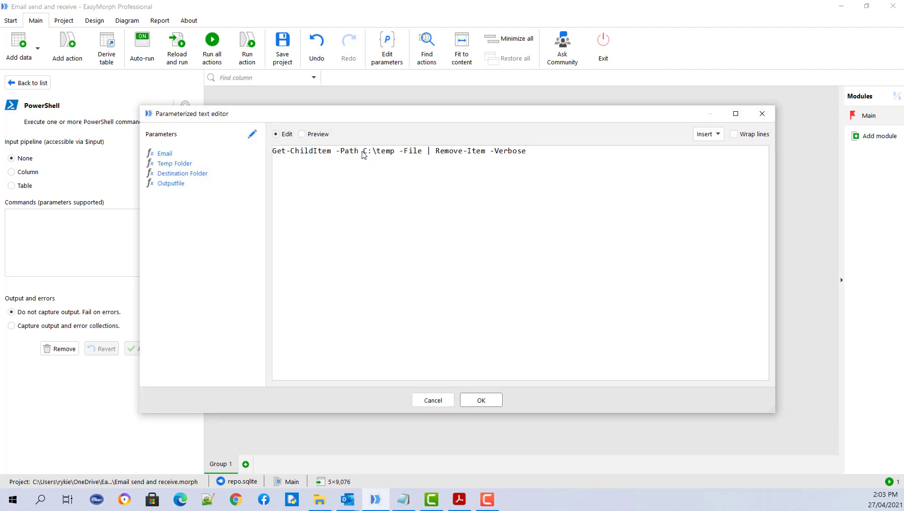
left_click_drag(364, 154, 396, 154)
left_click_drag(182, 165, 405, 151)
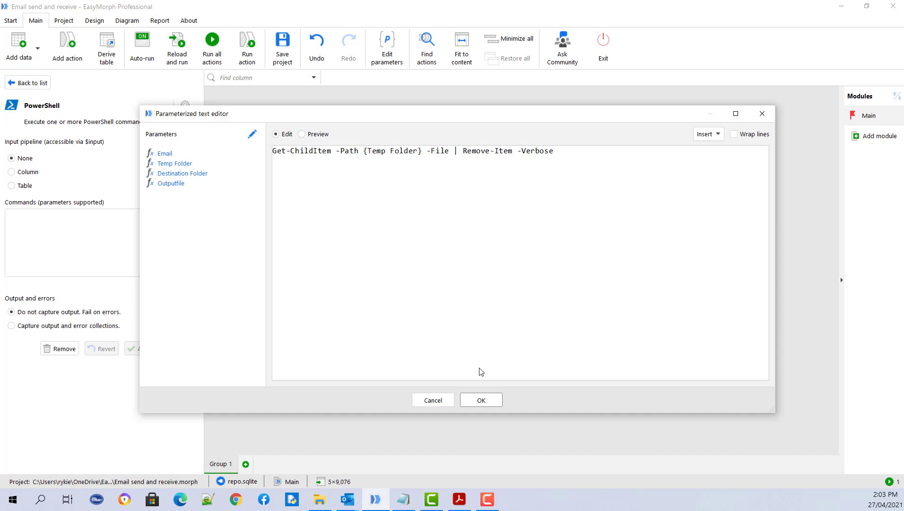
left_click(483, 400)
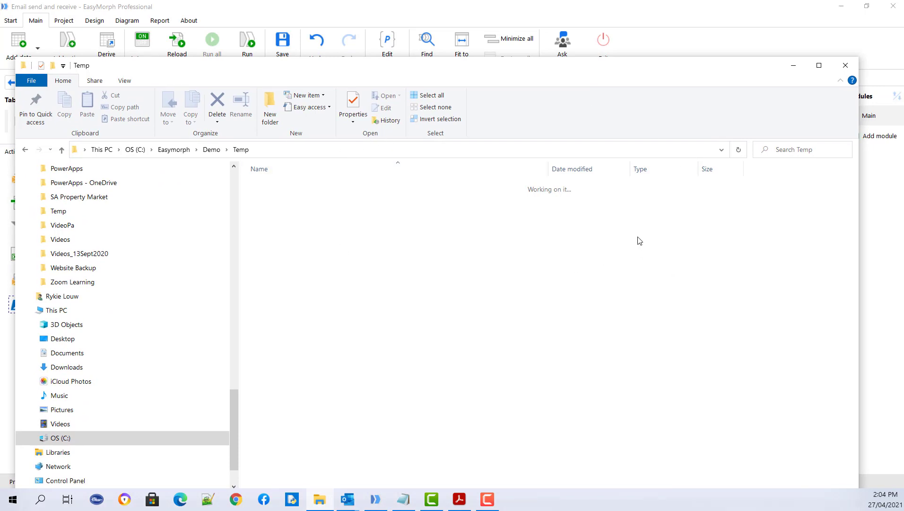
Step: Move the File Explorer window aside to reveal EasyMorph's six-step Table 1
left_click_drag(544, 78, 536, 81)
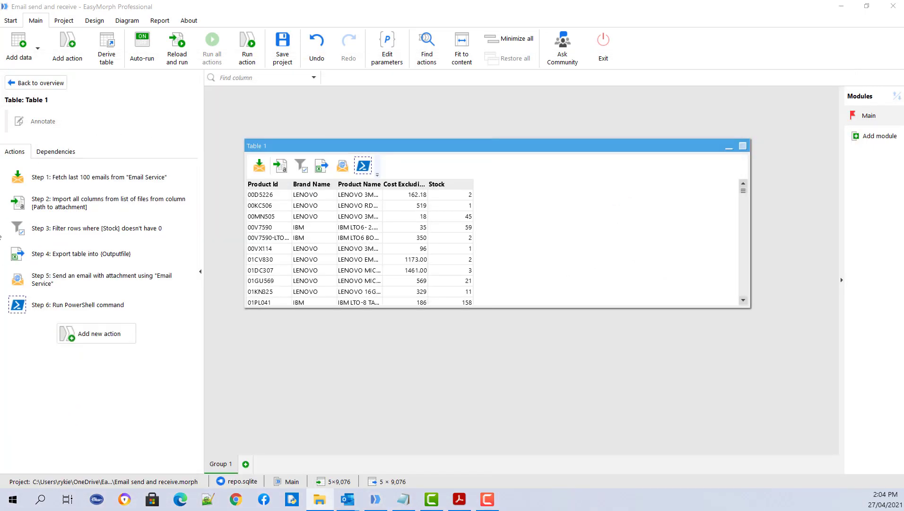